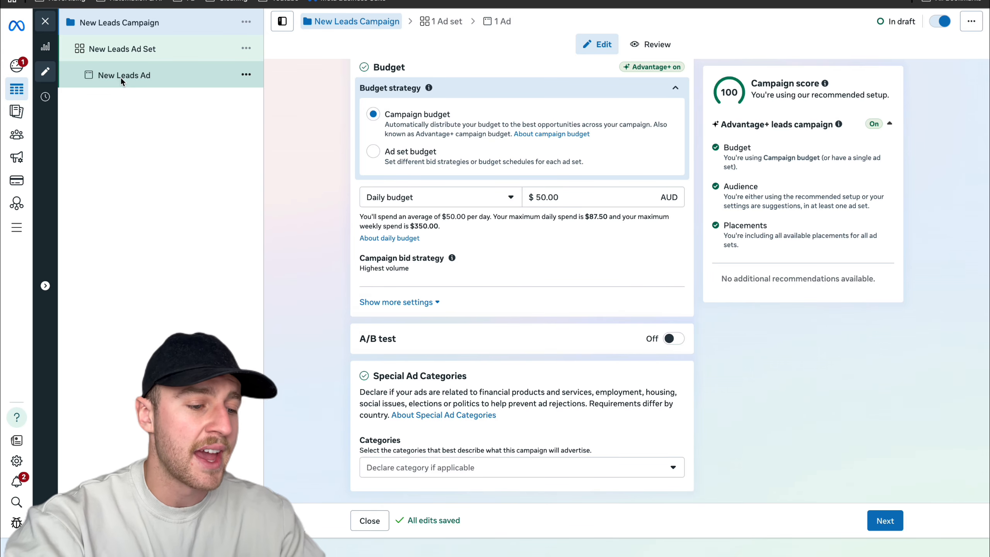
- Continue to the New Leads Ad Set and set its conversion location to the single option Instant forms
left_click(885, 521)
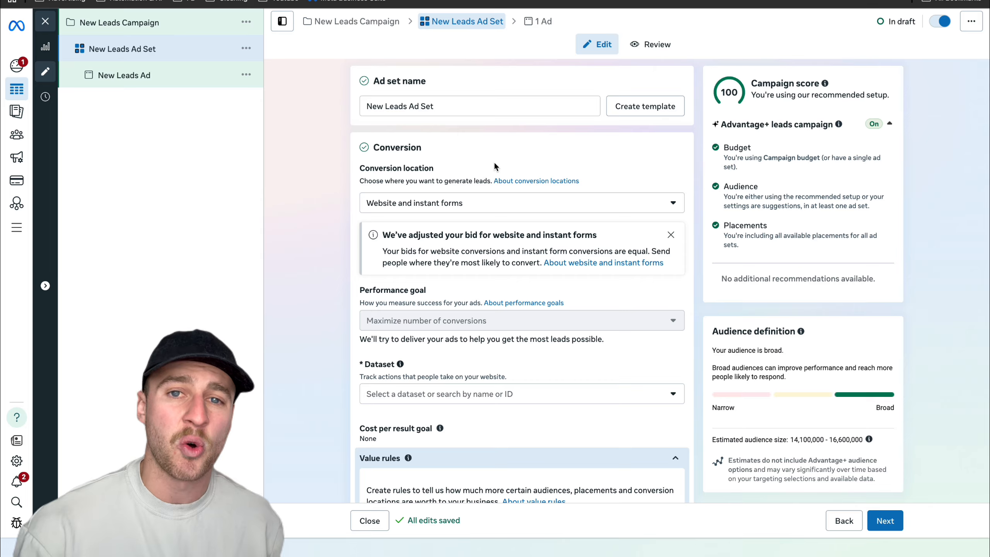
left_click_drag(436, 166, 349, 164)
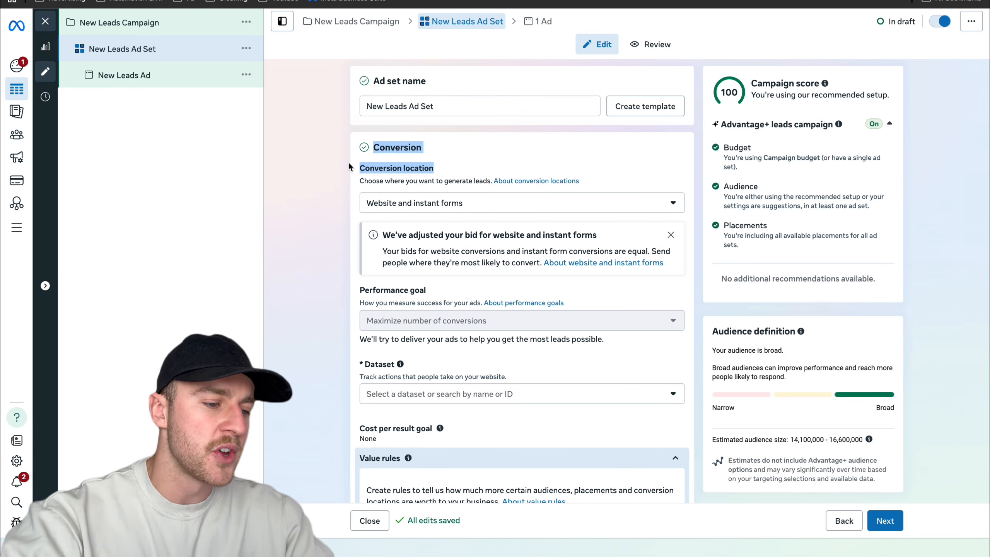
left_click(417, 167)
left_click(413, 206)
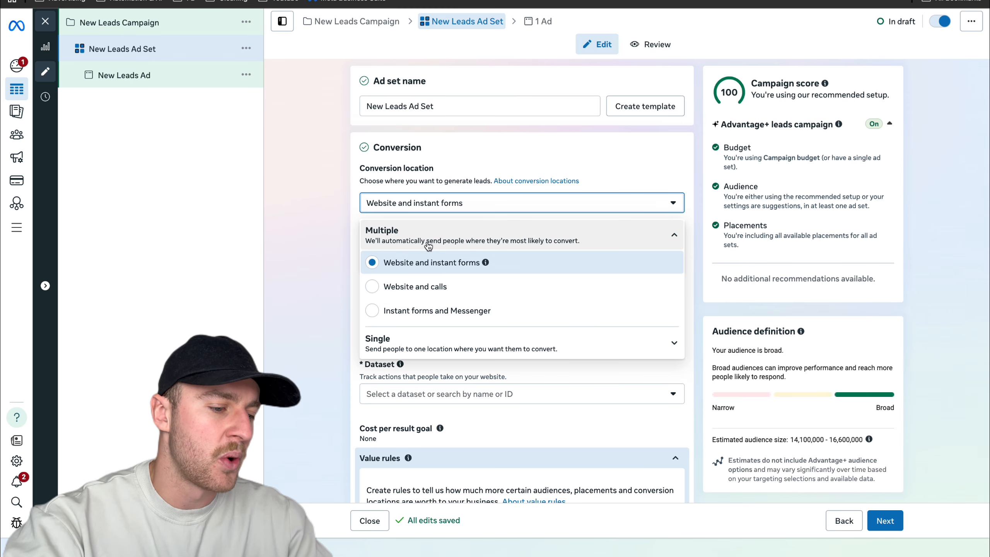
scroll(414, 340, "down", 1)
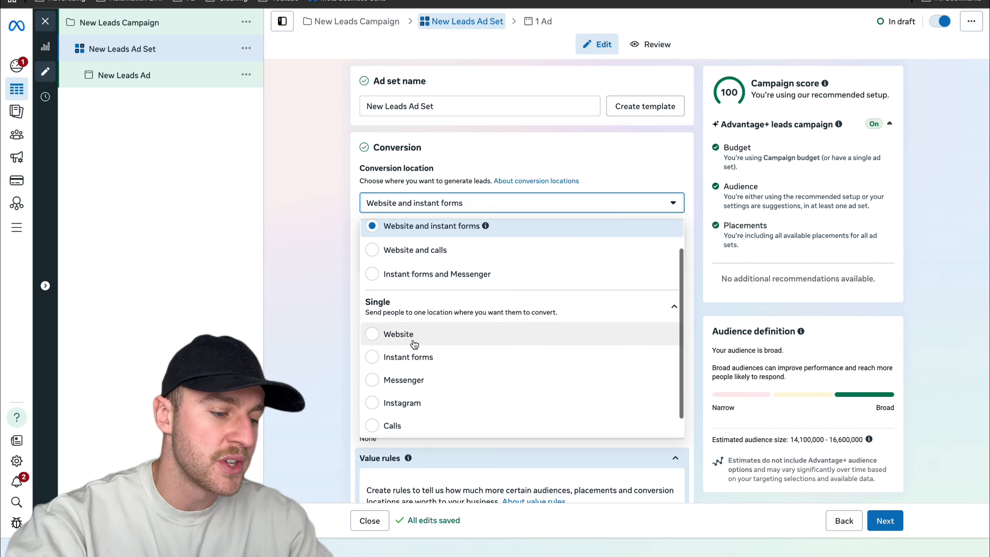
left_click(413, 361)
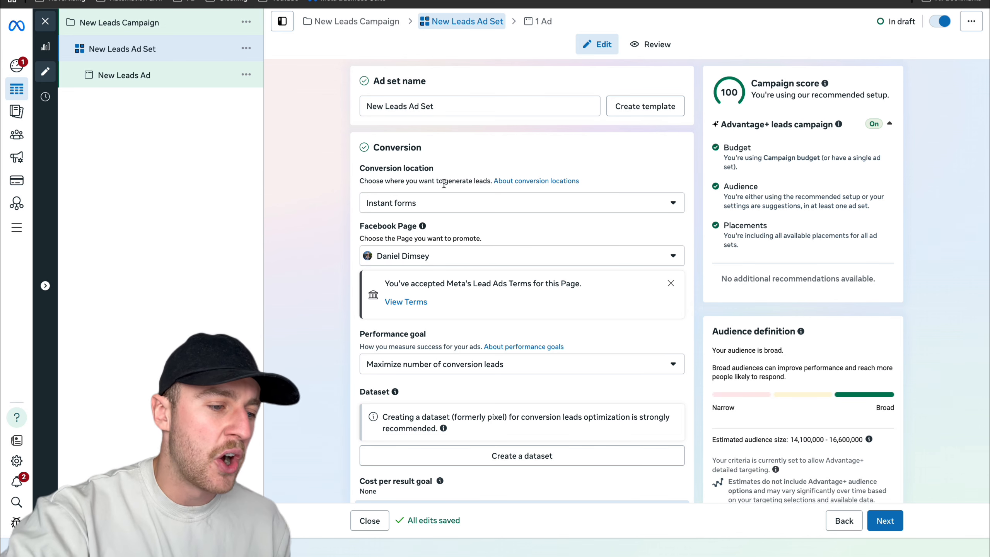
left_click(446, 203)
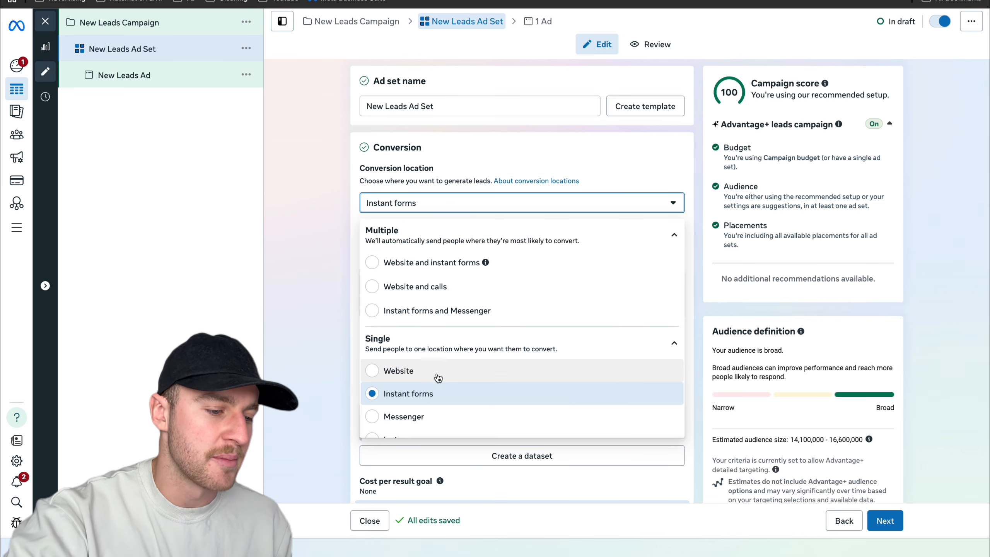
left_click(313, 303)
- Check the Facebook Page to promote and set the performance goal to Maximize number of leads
left_click_drag(417, 226, 359, 227)
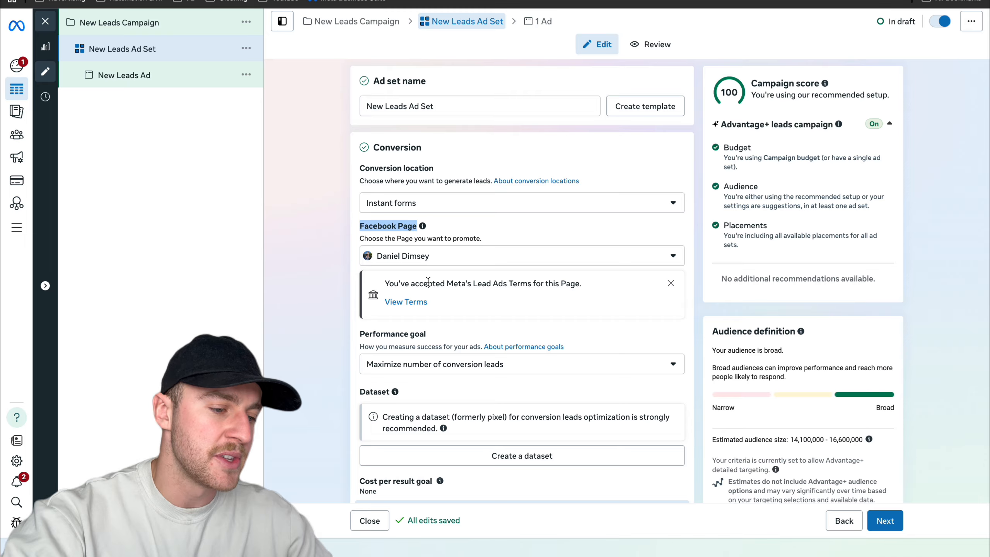
scroll(428, 280, "down", 2)
left_click_drag(443, 261, 352, 260)
left_click(405, 260)
scroll(406, 257, "down", 2)
left_click(415, 222)
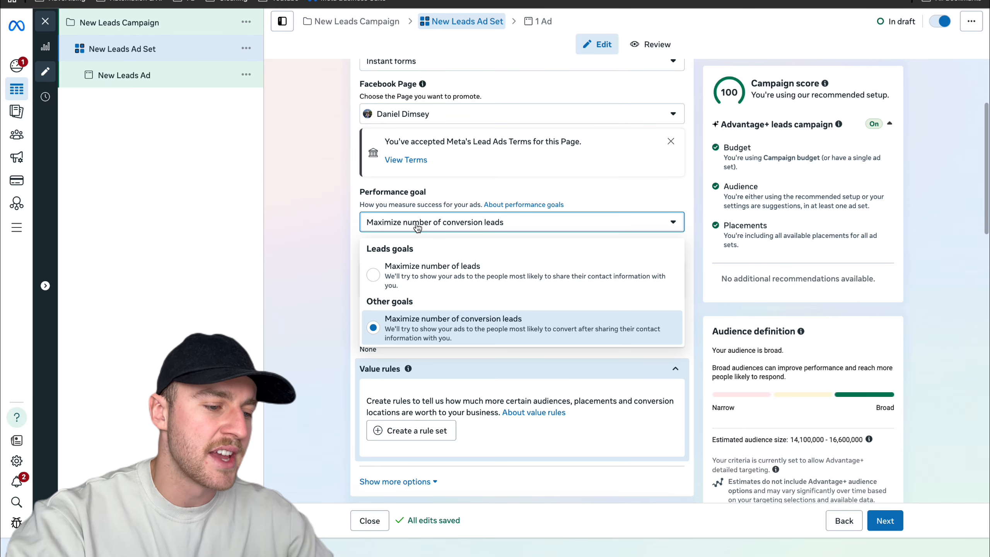
left_click(438, 271)
- Edit the audience locations, show the map, and set the included location to Melbourne, Victoria, Australia
scroll(466, 315, "down", 8)
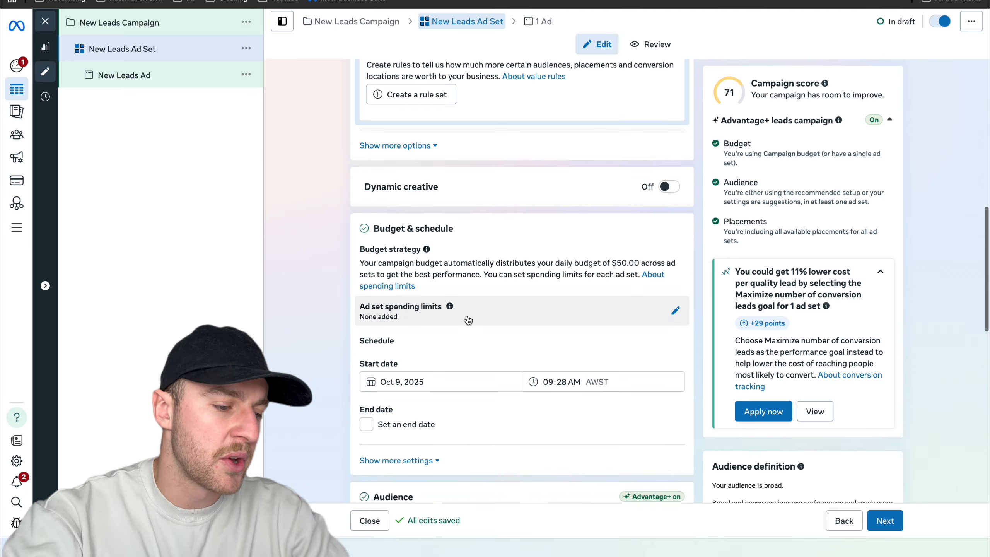
scroll(465, 315, "down", 6)
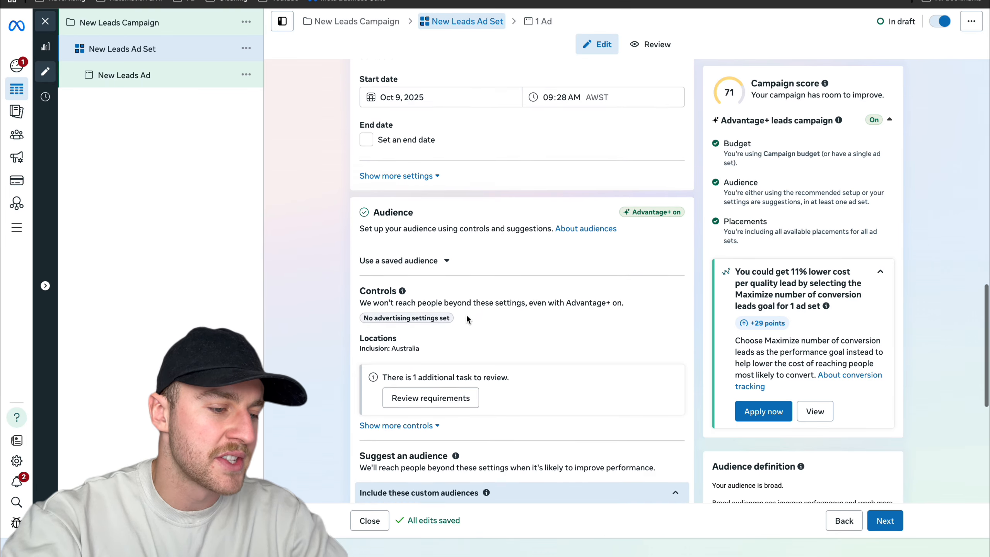
left_click_drag(426, 229, 397, 226)
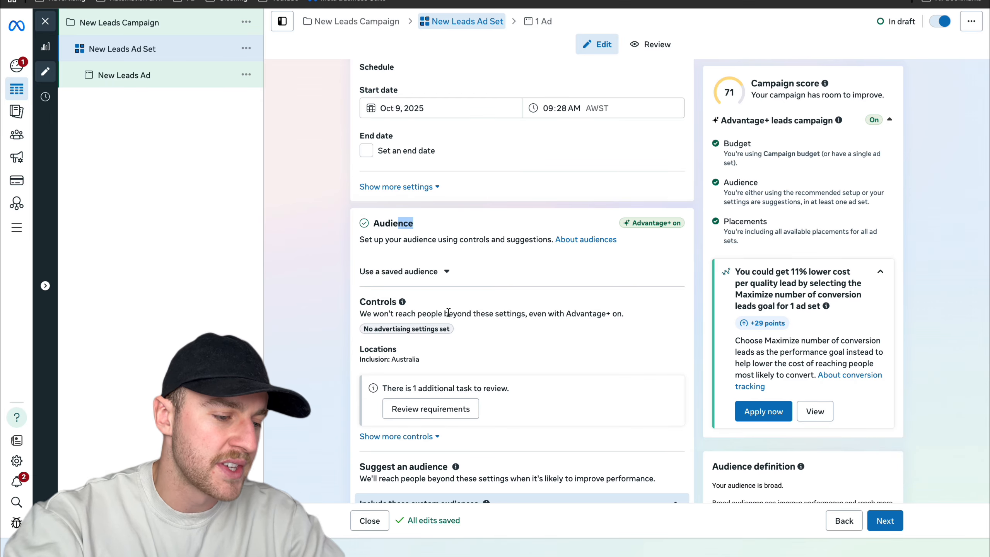
left_click(675, 354)
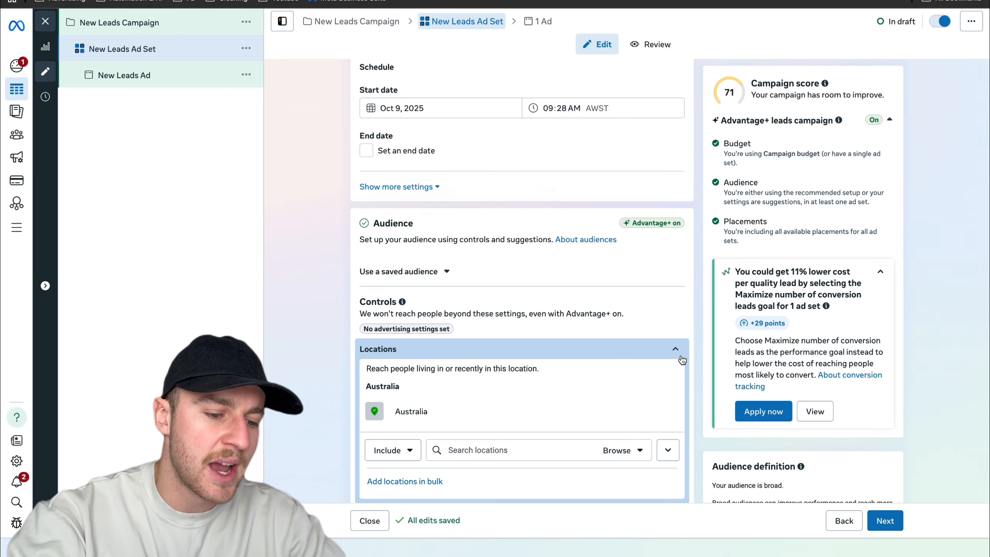
scroll(657, 387, "down", 2)
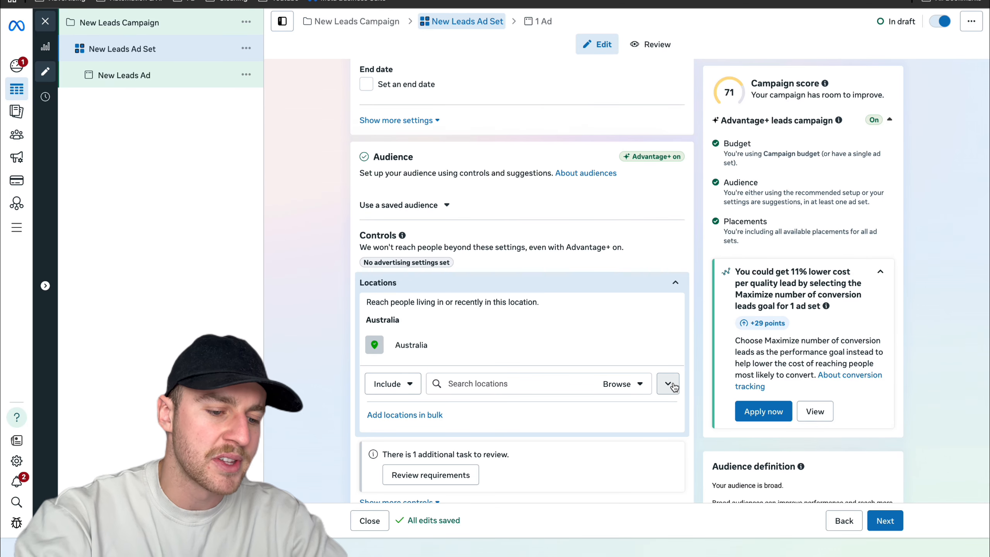
left_click(673, 388)
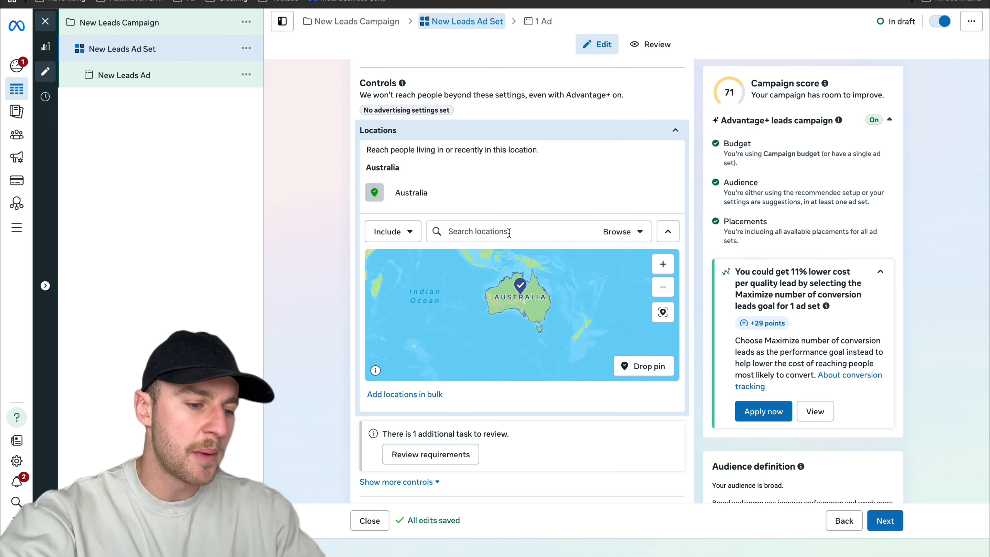
type("mel")
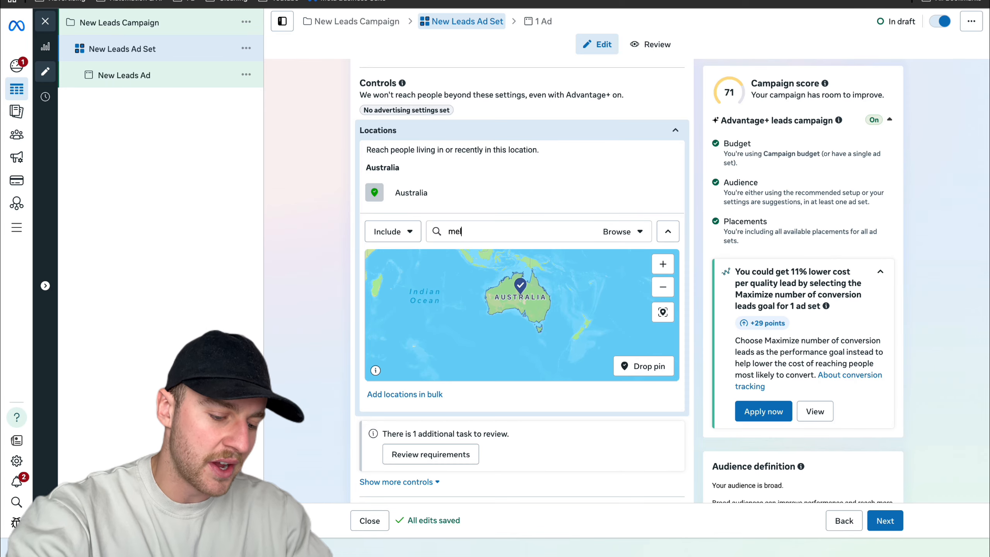
type("bourne")
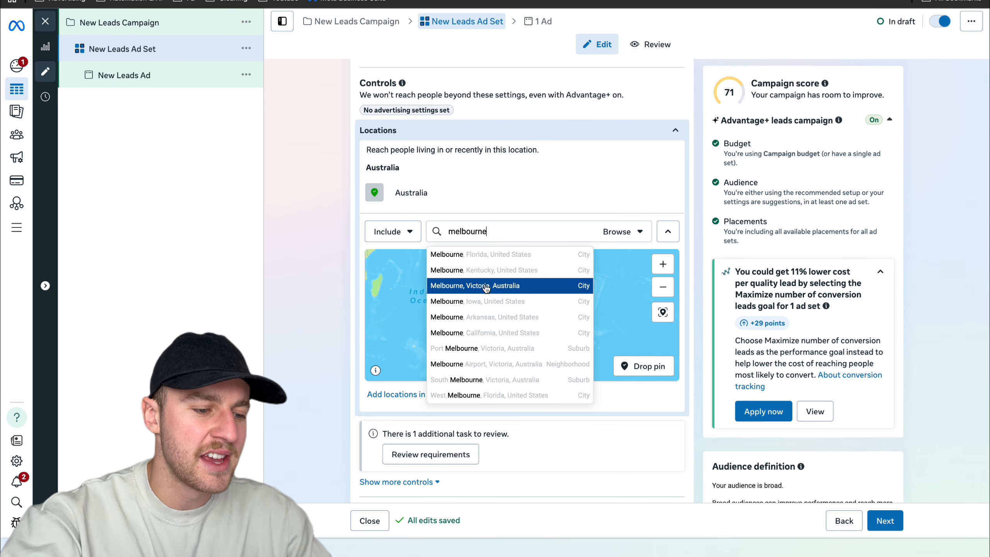
left_click(486, 287)
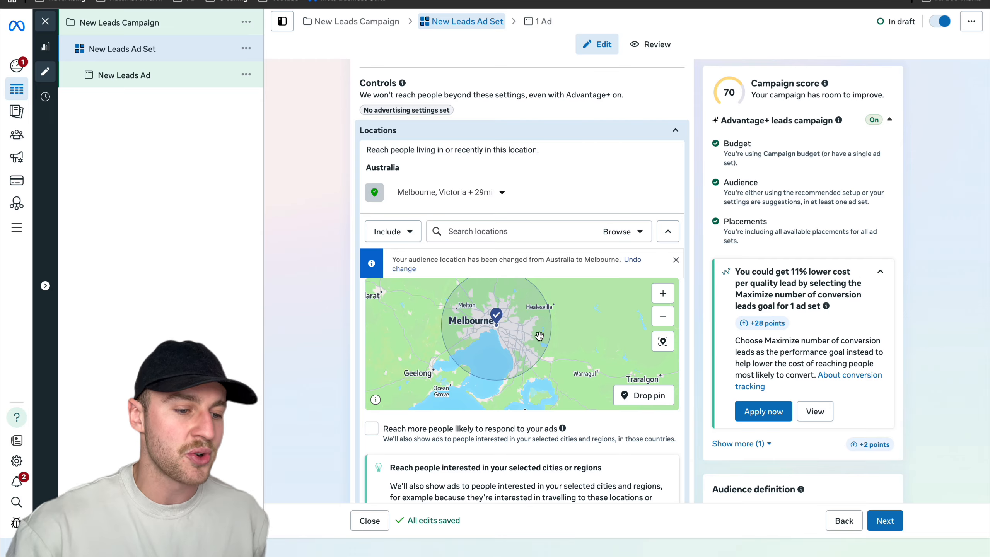
- Drop a pin in the sea south of Melbourne on the location map and exclude that area from the audience
left_click(662, 316)
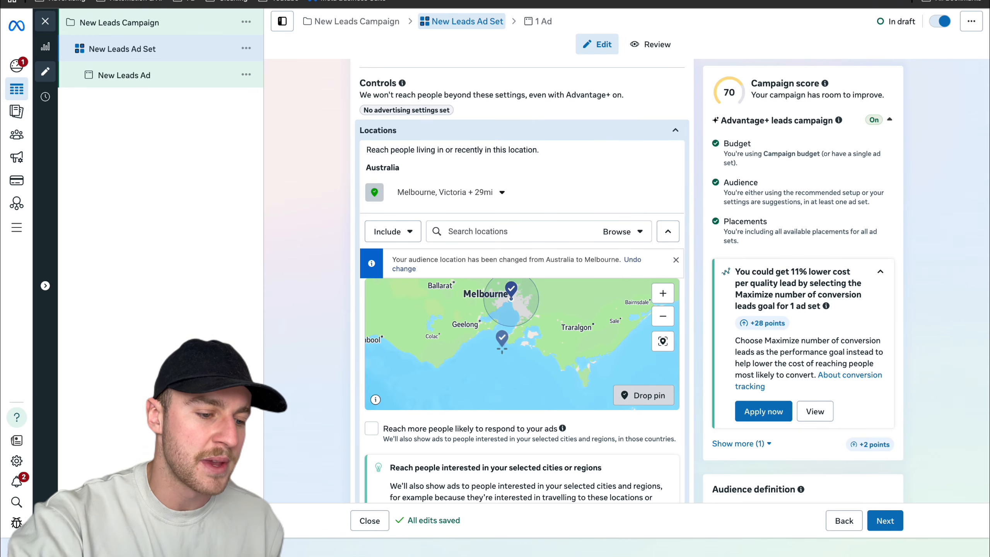
left_click(505, 348)
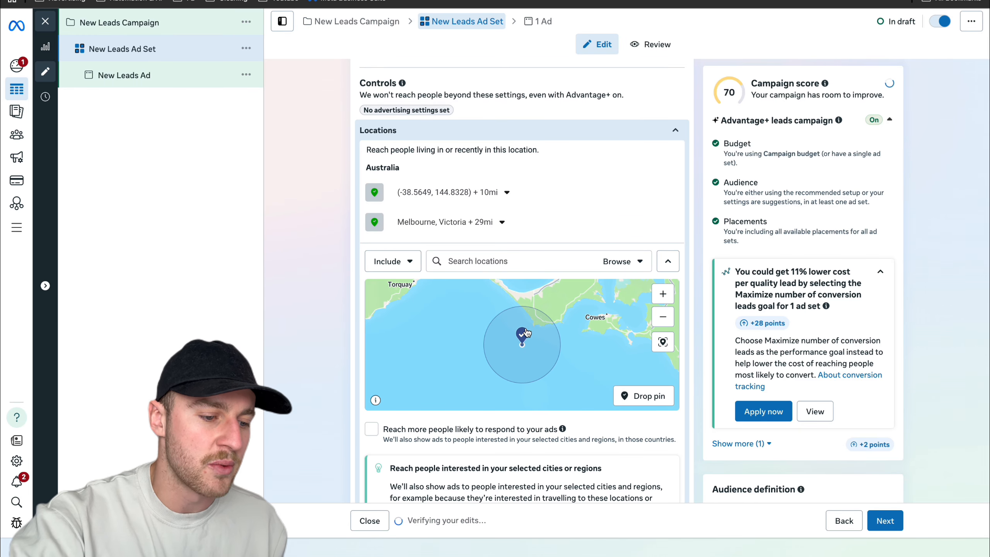
left_click(558, 303)
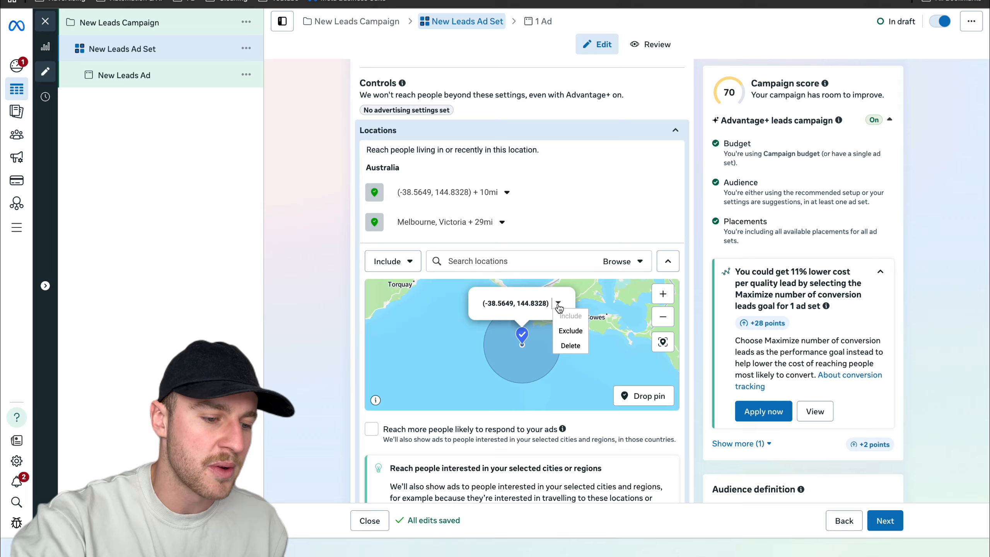
left_click(574, 331)
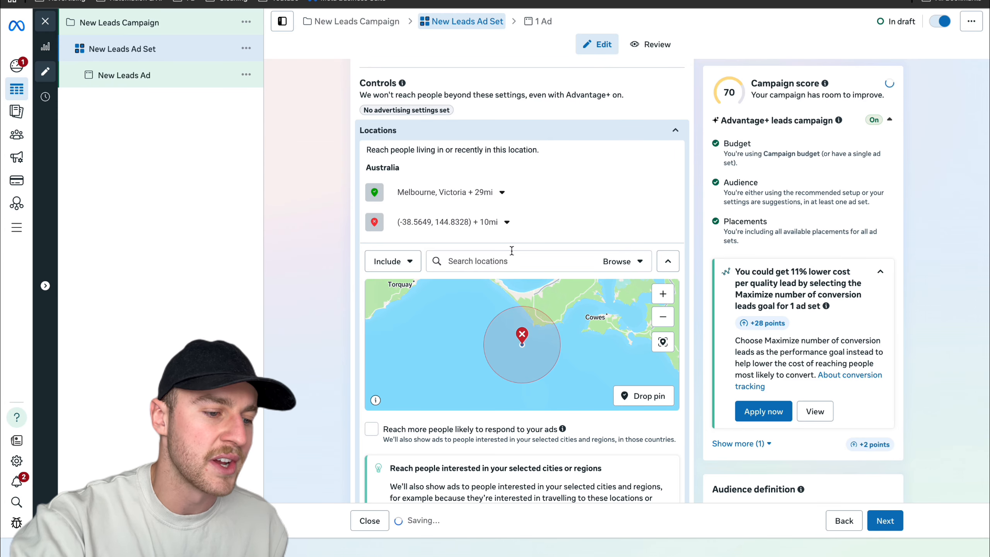
left_click(493, 233)
left_click_drag(407, 256, 421, 258)
left_click_drag(539, 297, 499, 308)
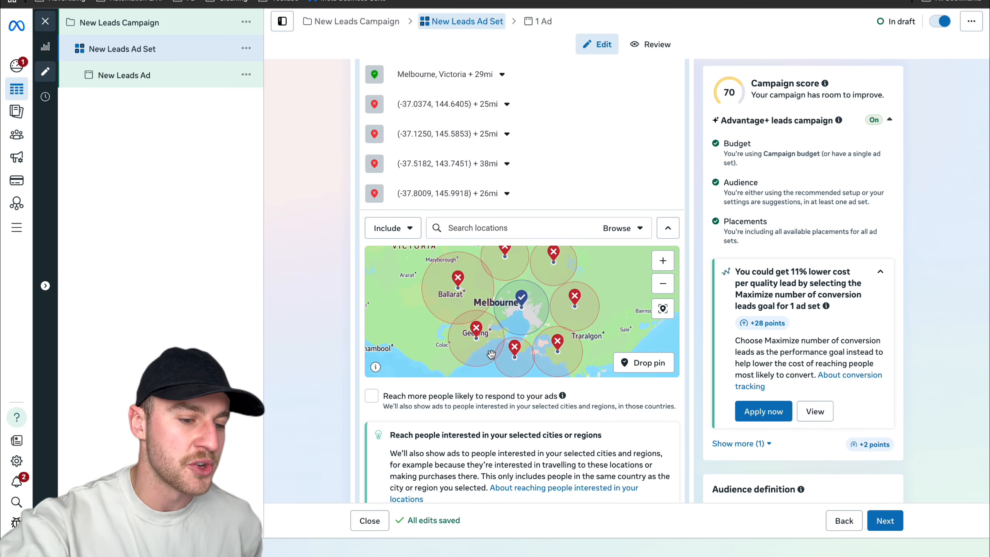
- Continue to the New Leads Ad, keep the single image or video format, and start an image ad with the first account image
scroll(683, 412, "down", 12)
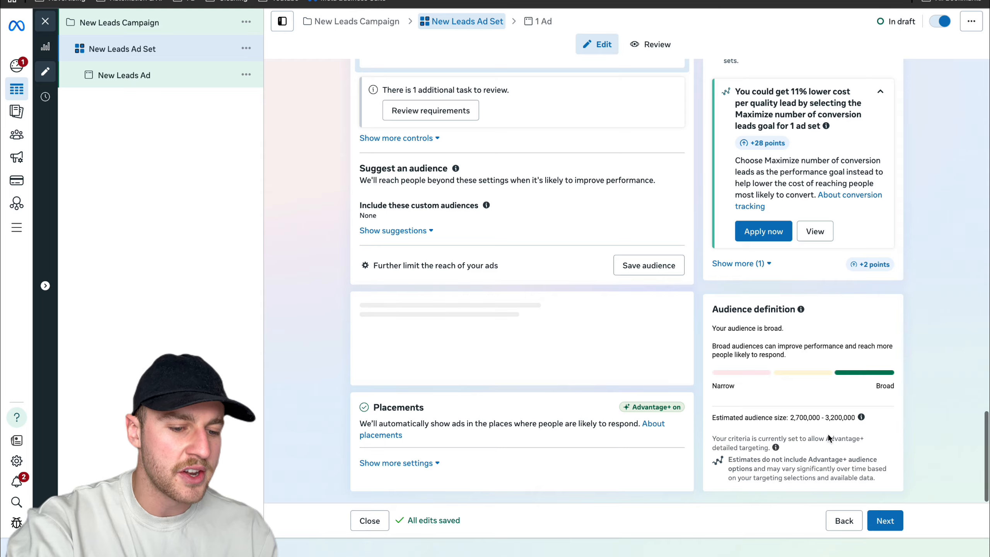
left_click(884, 520)
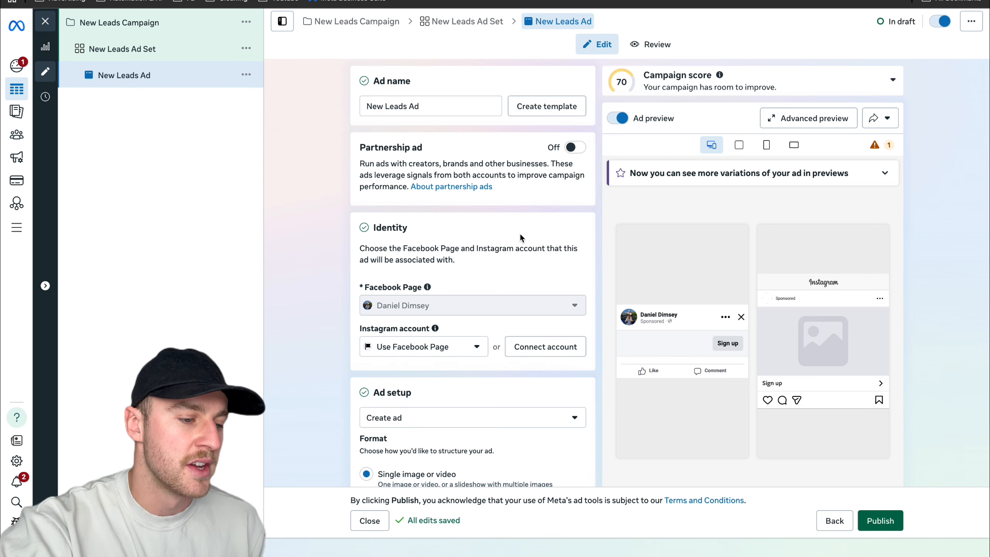
scroll(520, 232, "down", 4)
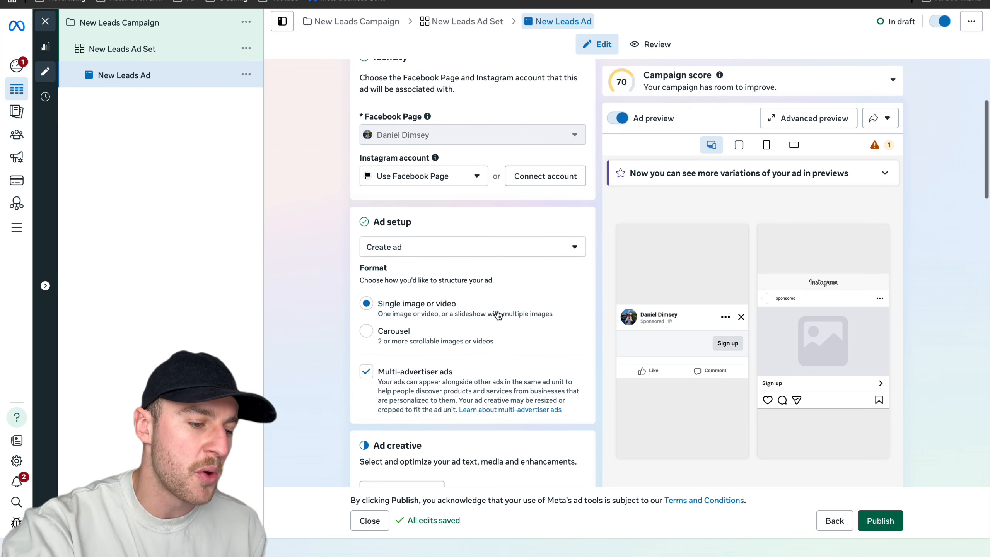
left_click_drag(457, 304, 395, 304)
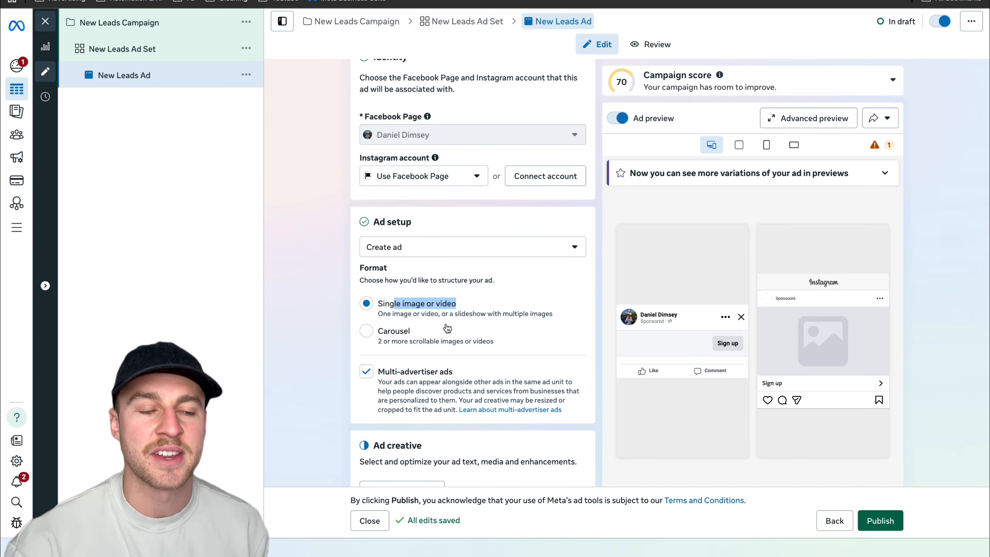
scroll(448, 328, "down", 1)
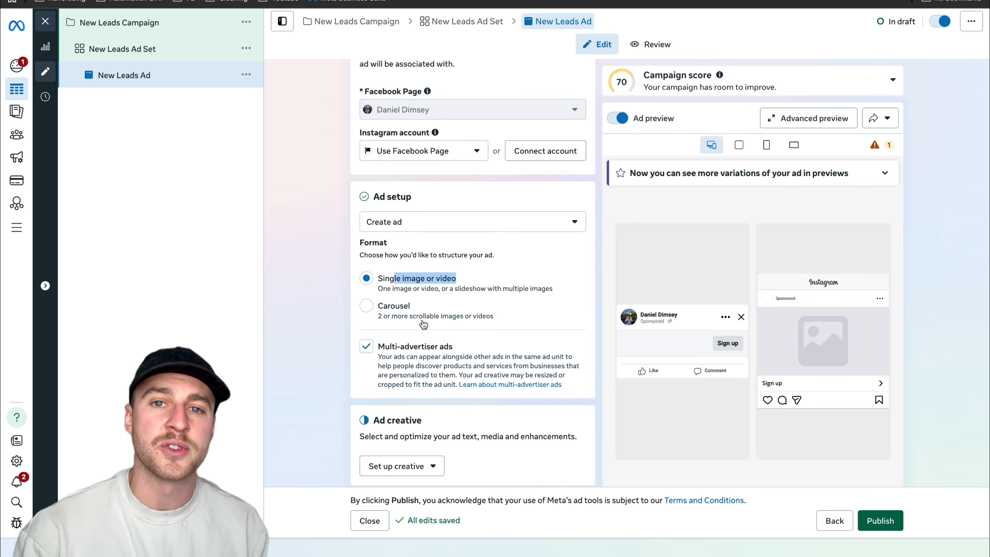
scroll(422, 322, "down", 3)
scroll(413, 312, "down", 3)
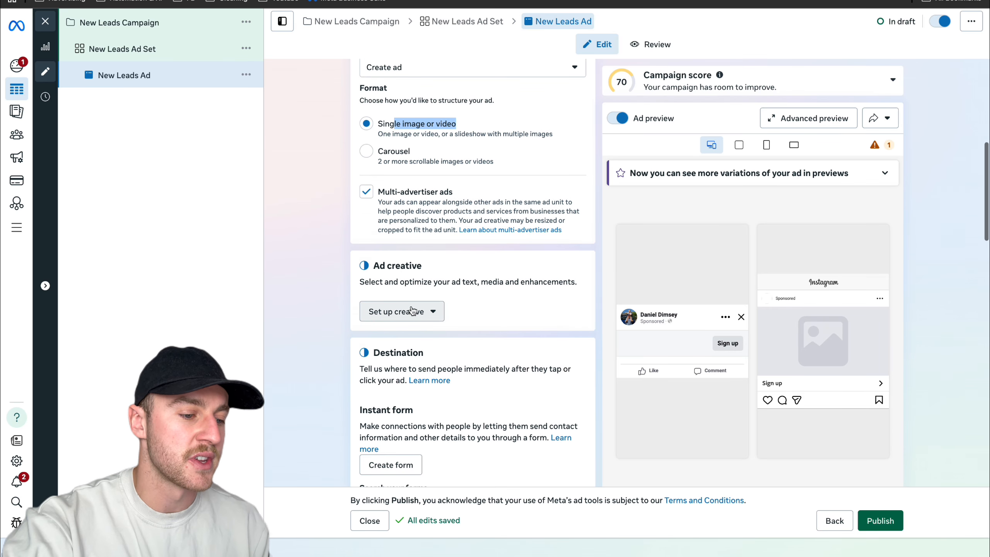
left_click(411, 311)
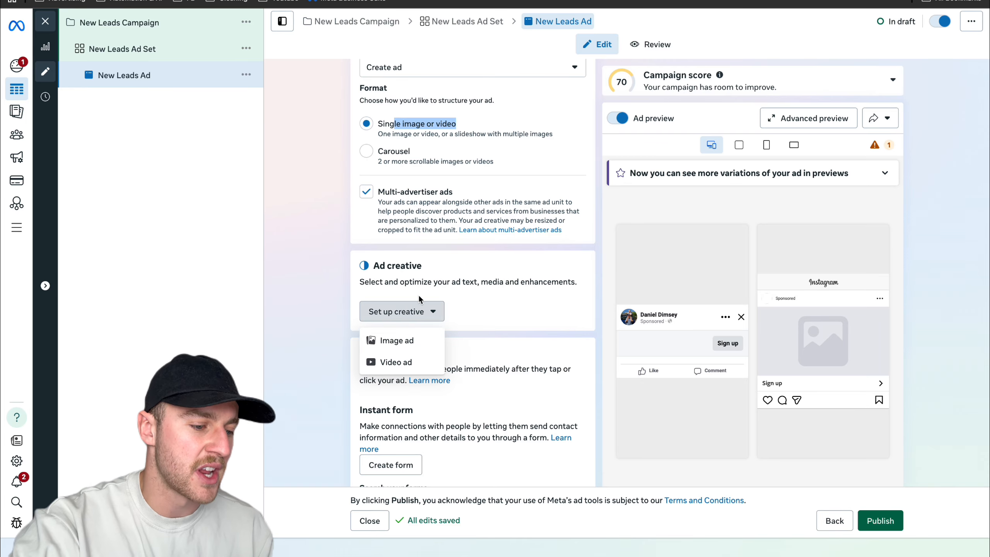
left_click(416, 344)
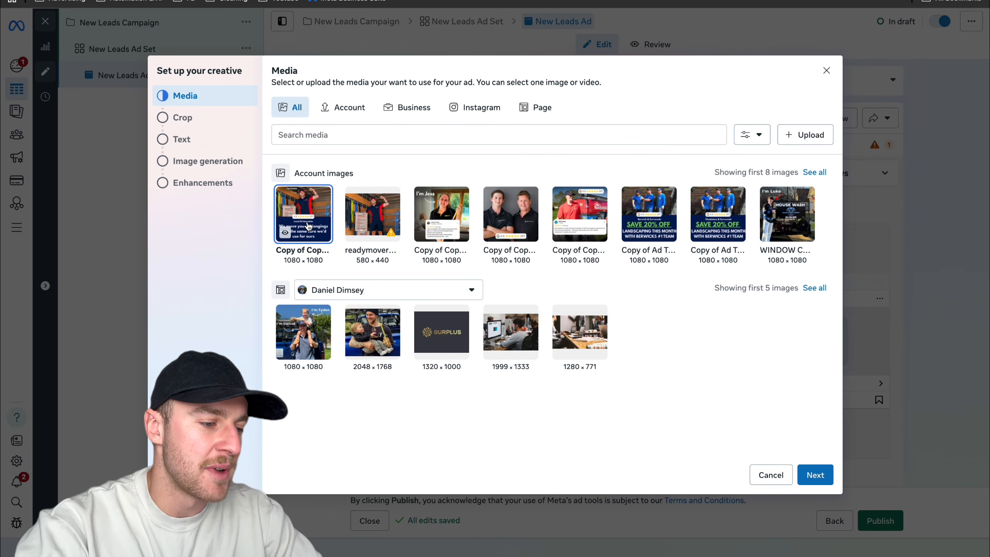
- Accept the chosen media, set the vertical placement crop to Original, and continue to the ad text
left_click(825, 482)
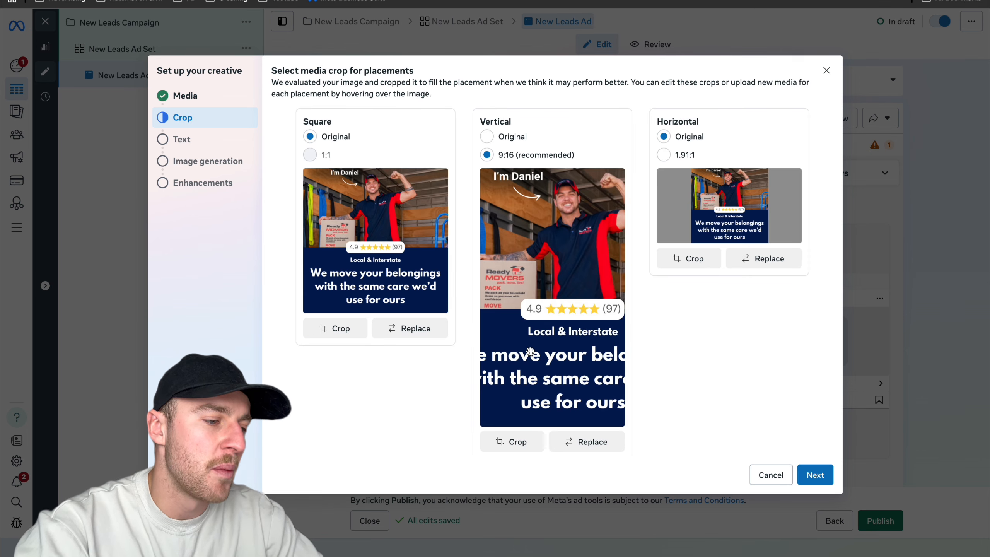
left_click(502, 137)
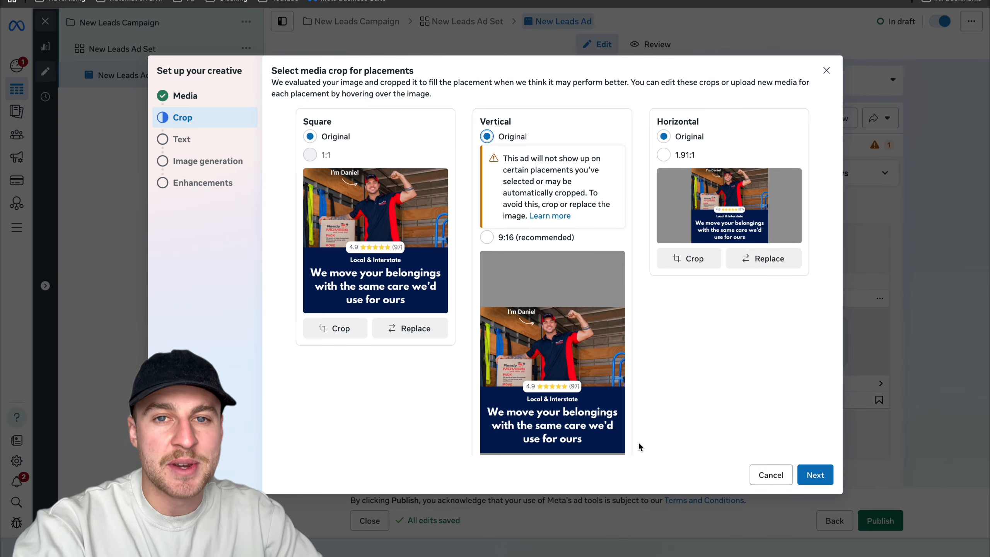
scroll(638, 441, "down", 3)
left_click(814, 475)
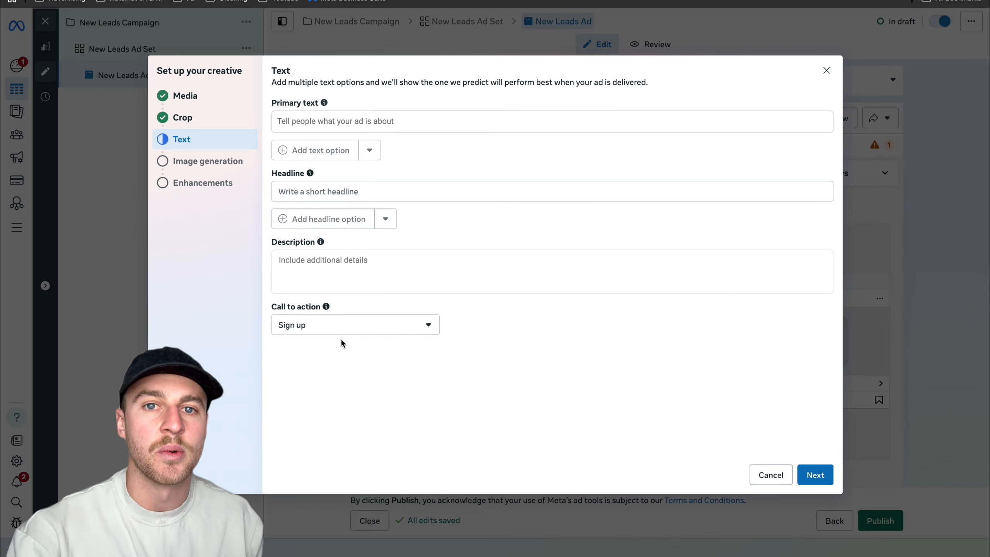
- Leave the creative's text fields empty, look over the AI-generated images, and skip image generation without selecting any
left_click(815, 474)
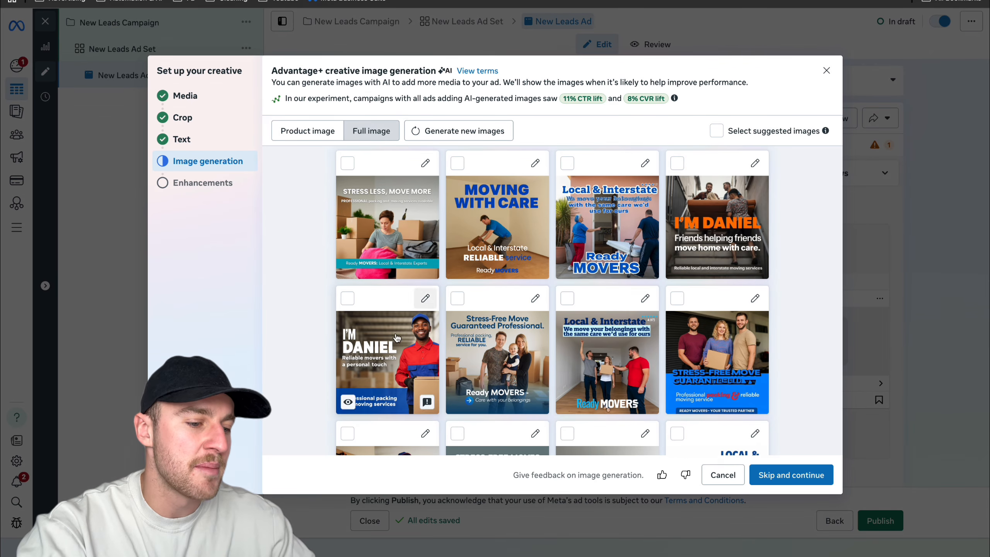
scroll(506, 331, "down", 3)
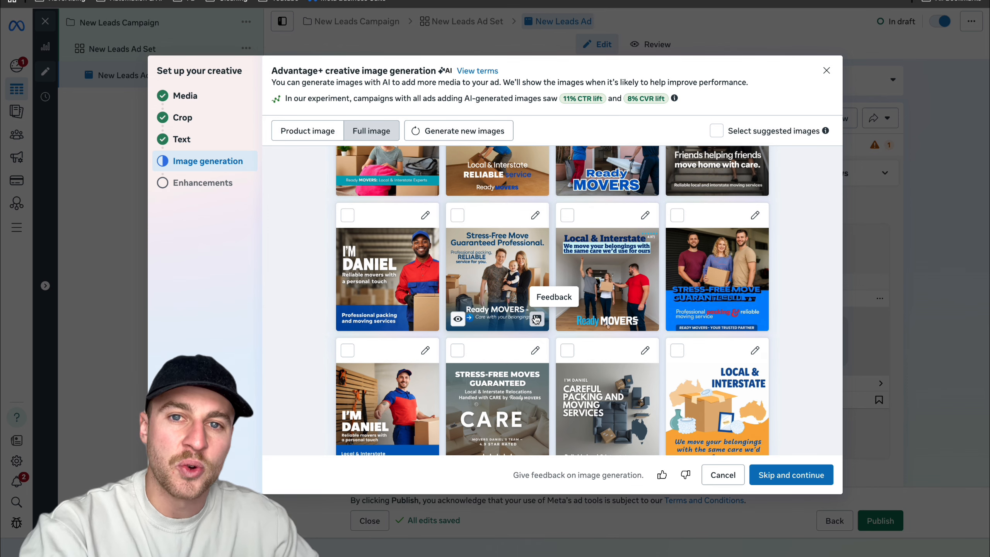
scroll(536, 319, "up", 3)
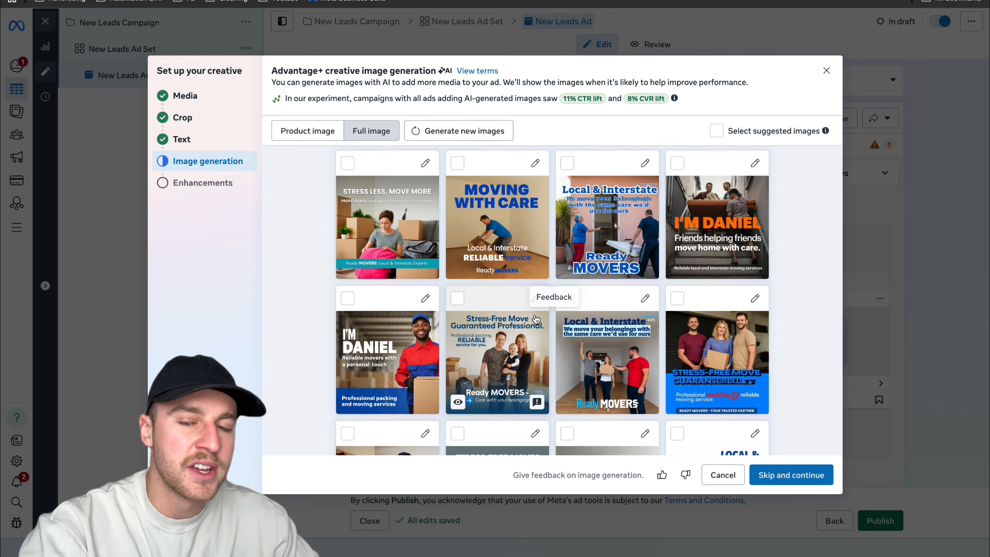
left_click(785, 475)
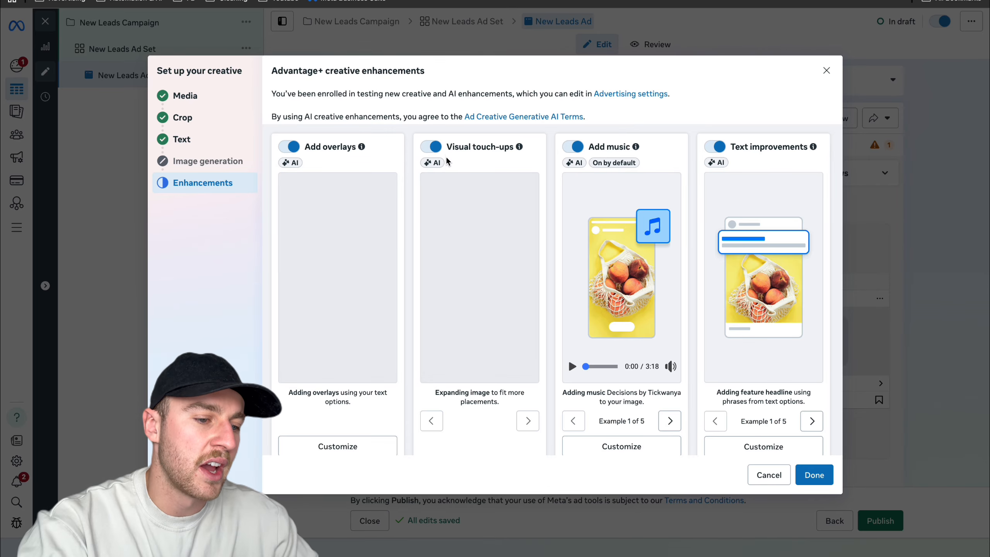
- Turn off the Text improvements, Enhance CTA and Add animation enhancements, and finish the creative setup
left_click(713, 147)
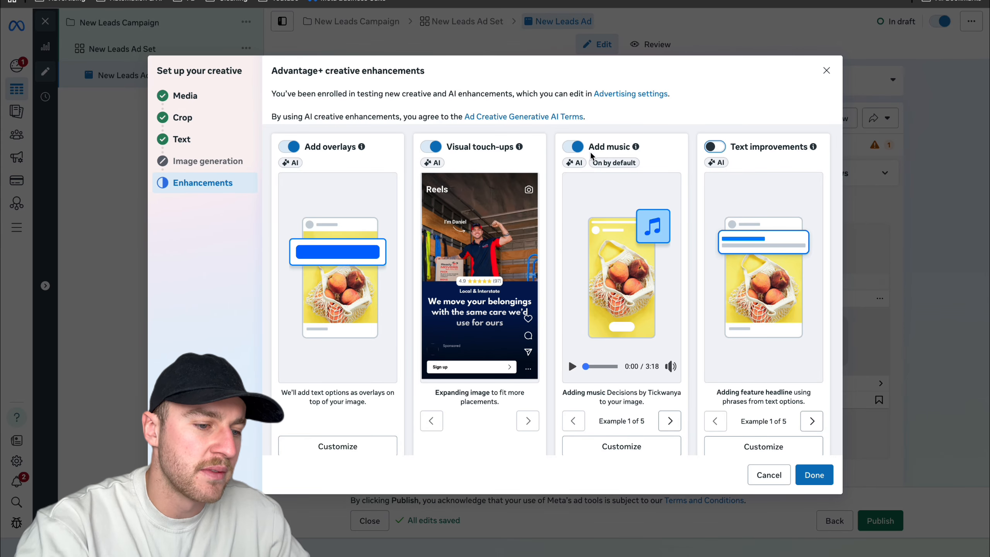
scroll(578, 210, "down", 5)
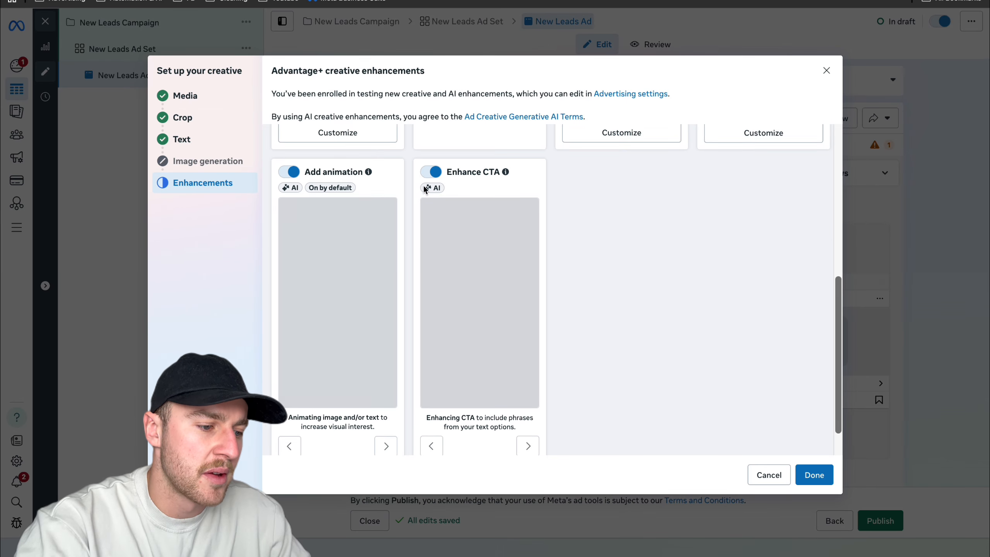
left_click(432, 172)
left_click(288, 172)
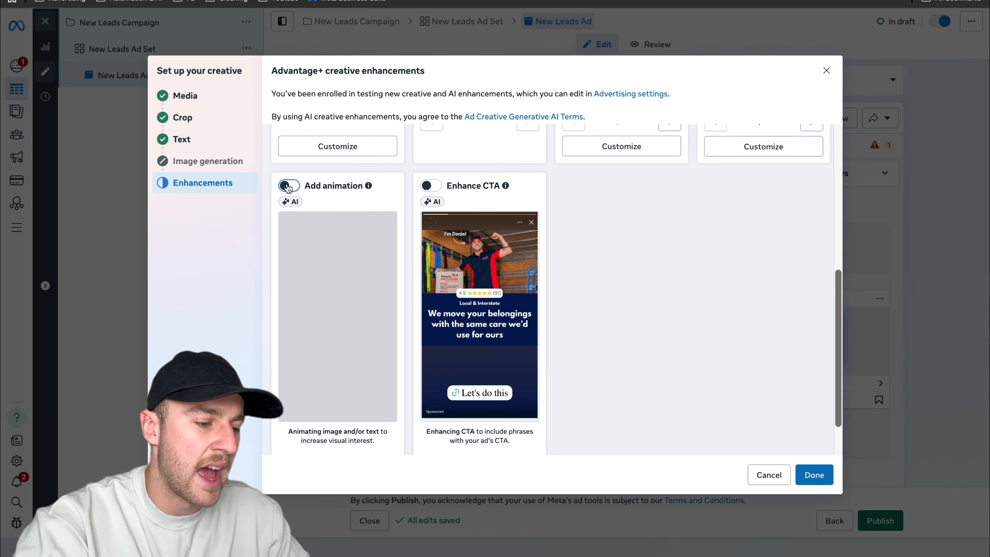
scroll(329, 188, "up", 5)
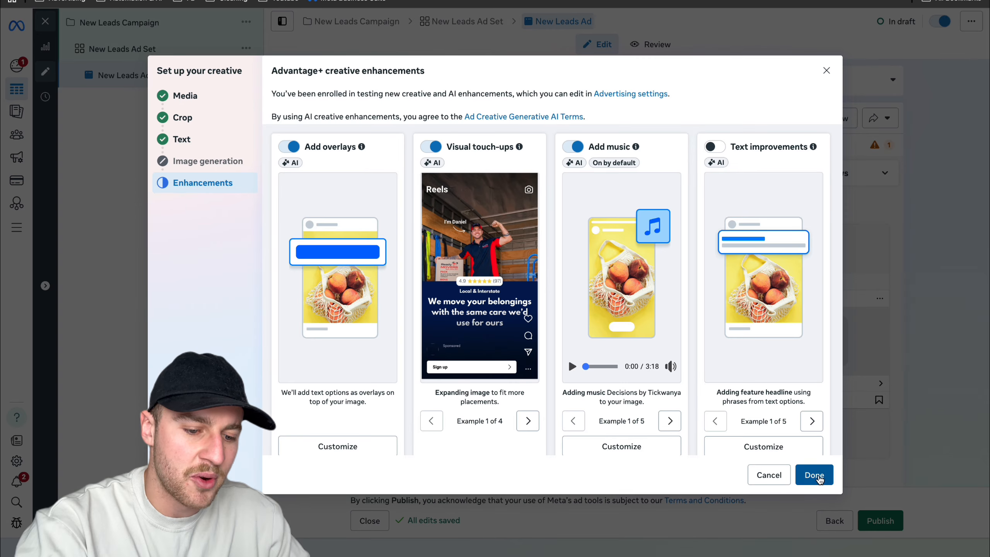
left_click(819, 475)
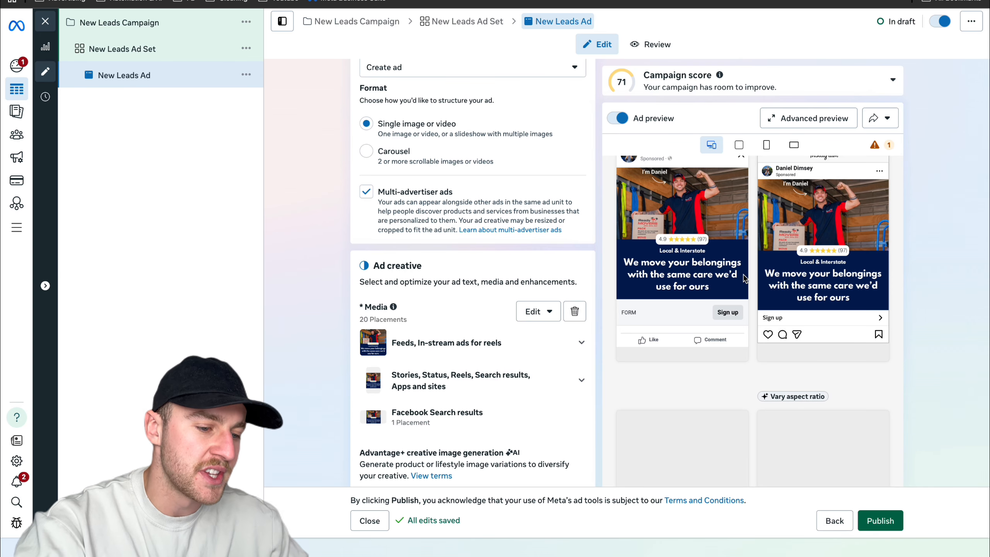
- Fill in the ad's primary text beginning "Moving can be stressful — we get it." and remove the stray space before "That's why we take the time"
scroll(465, 318, "down", 10)
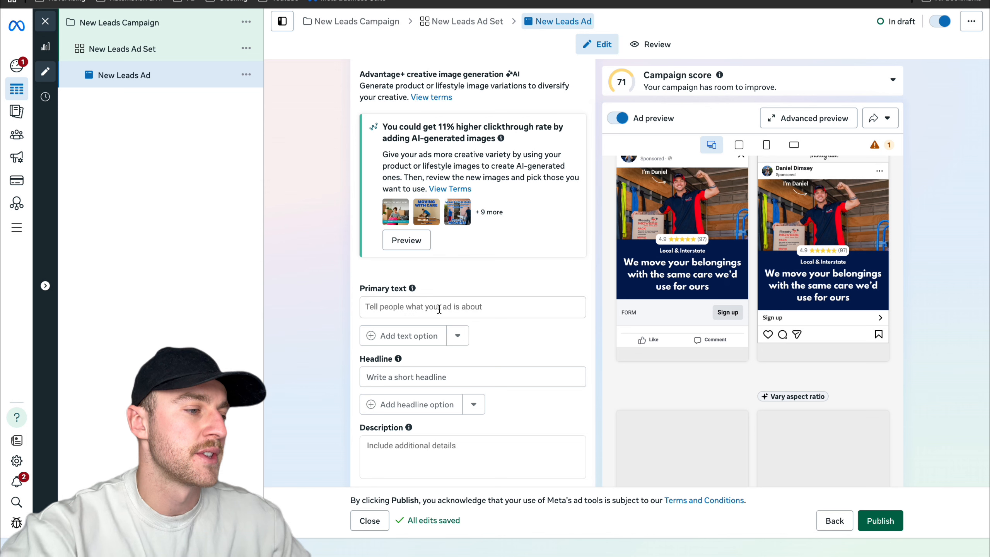
left_click(439, 309)
type("Moving can be stressful — we get it.  That’s why we take the time to do it properly.  Every box, every piece of furniture, handled with the same care we’d want for our own homes.  No rush jobs. No damage. No hidden costs.  Just good, honest service from a local team that actually cares about doing the job right.  📍 Based right here in Melbourne Tap the \"Get Quote\" button for a quick, no-pressure quote")
scroll(439, 309, "down", 3)
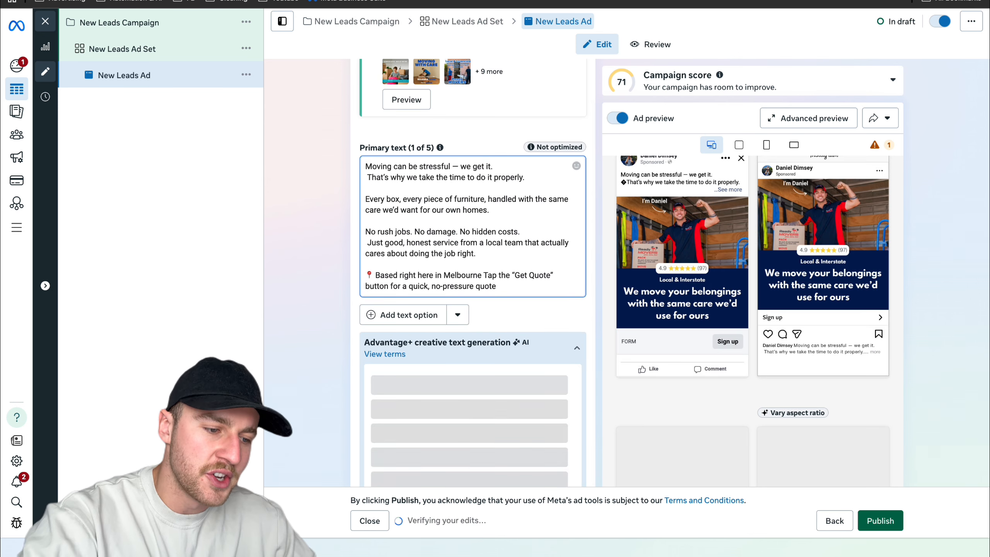
left_click(368, 180)
key("BackSpace")
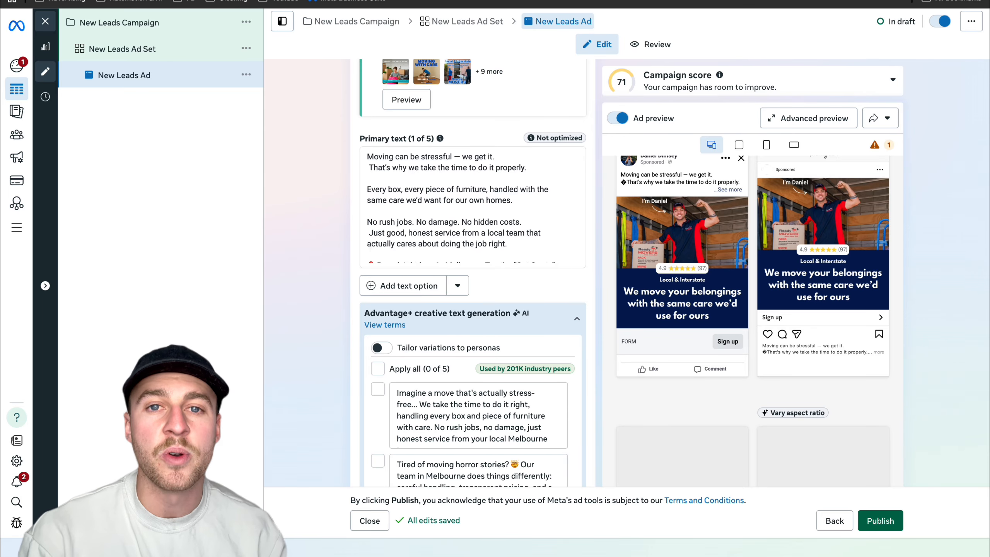
left_click(369, 168)
key("BackSpace")
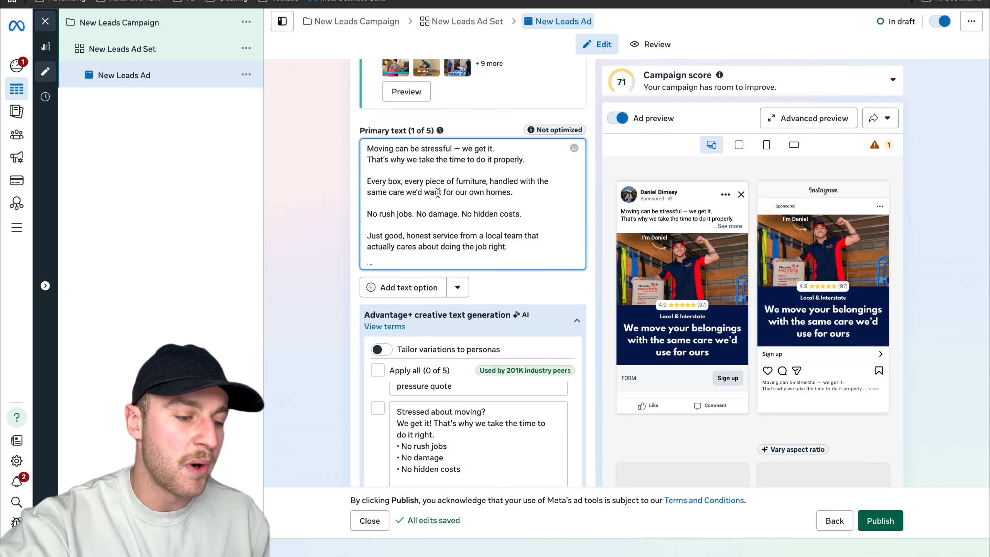
- Set the ad headline to "Get A FAST Quote" followed by a pointing-hand emoji
scroll(438, 193, "down", 6)
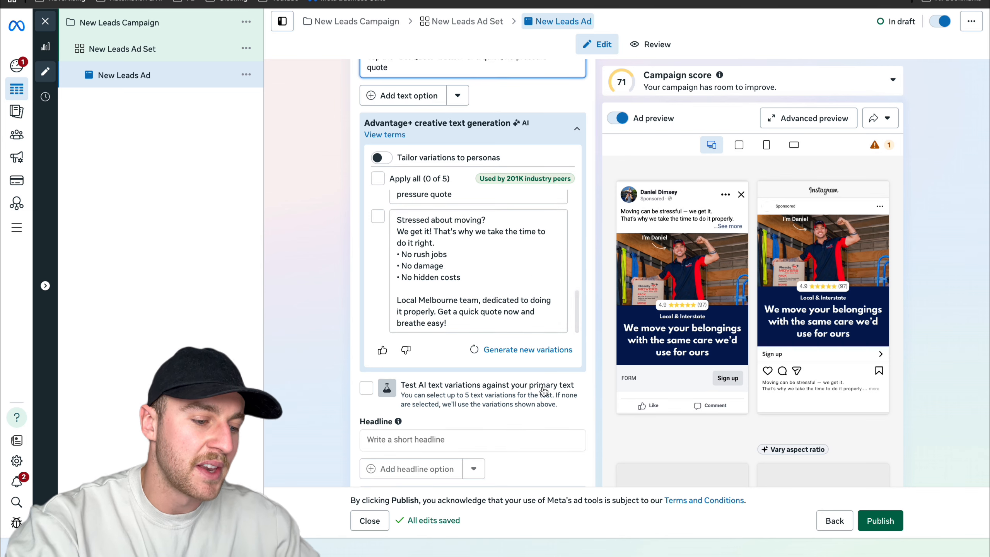
scroll(545, 385, "down", 2)
left_click(439, 375)
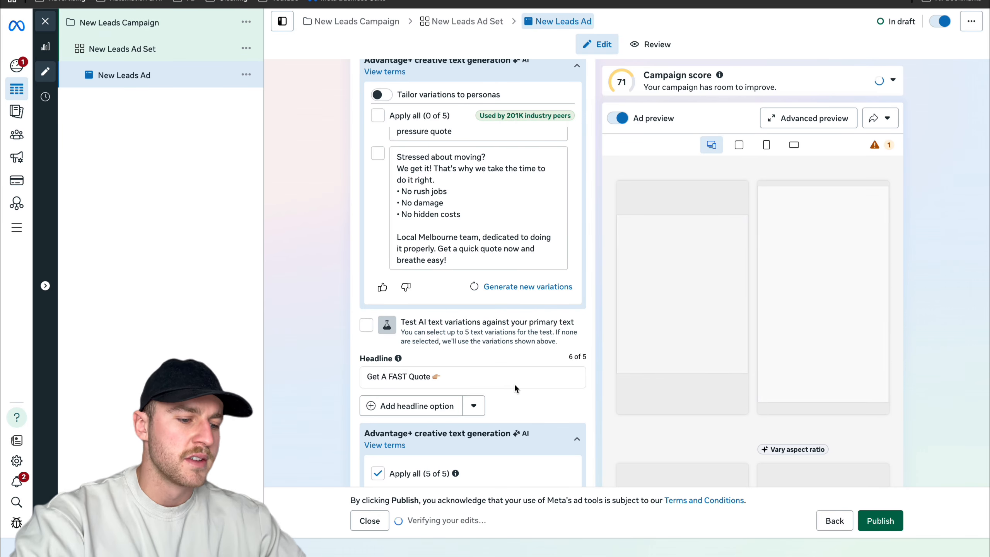
left_click_drag(517, 384, 348, 388)
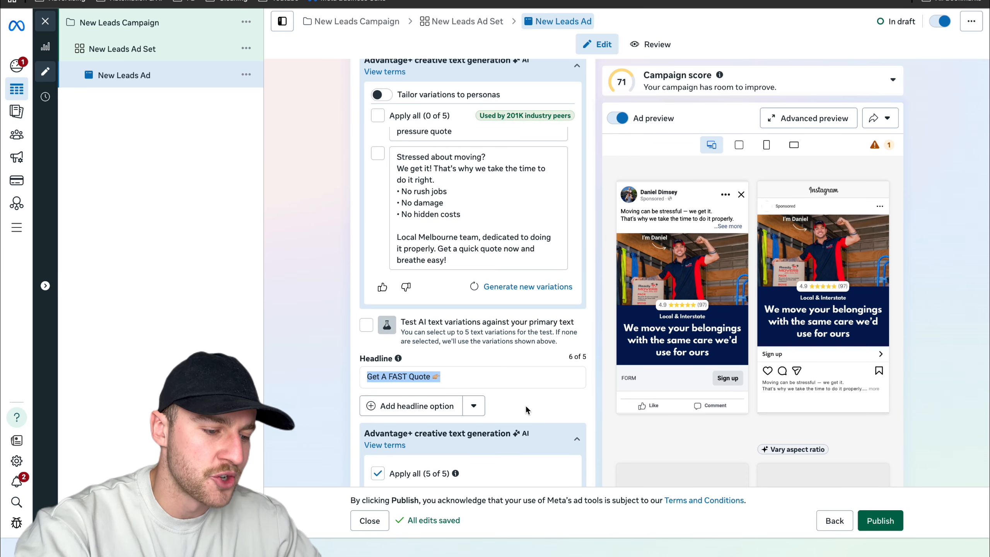
- Set the ad description to "97+ Google Reviews" and the call to action to Get quote
scroll(525, 404, "down", 4)
scroll(526, 404, "down", 5)
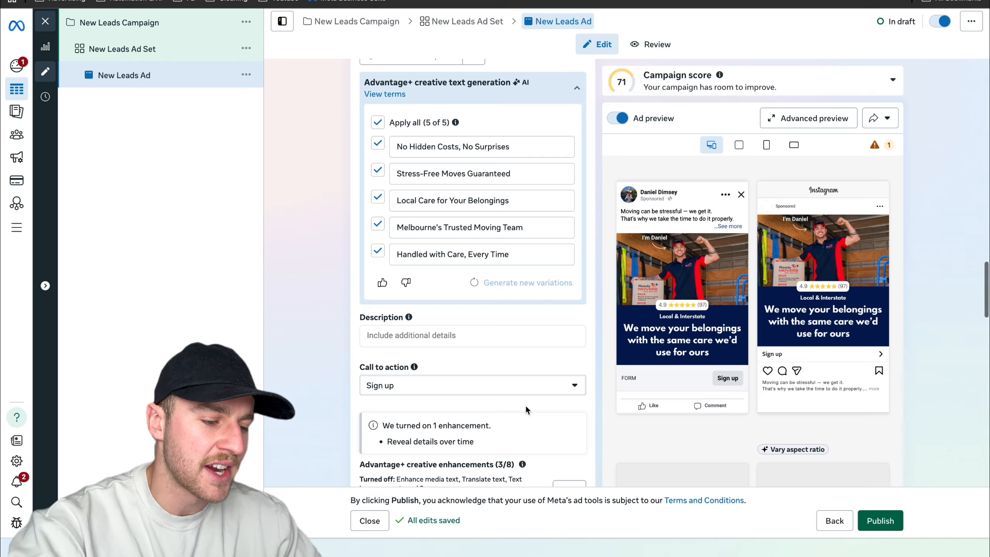
left_click(448, 333)
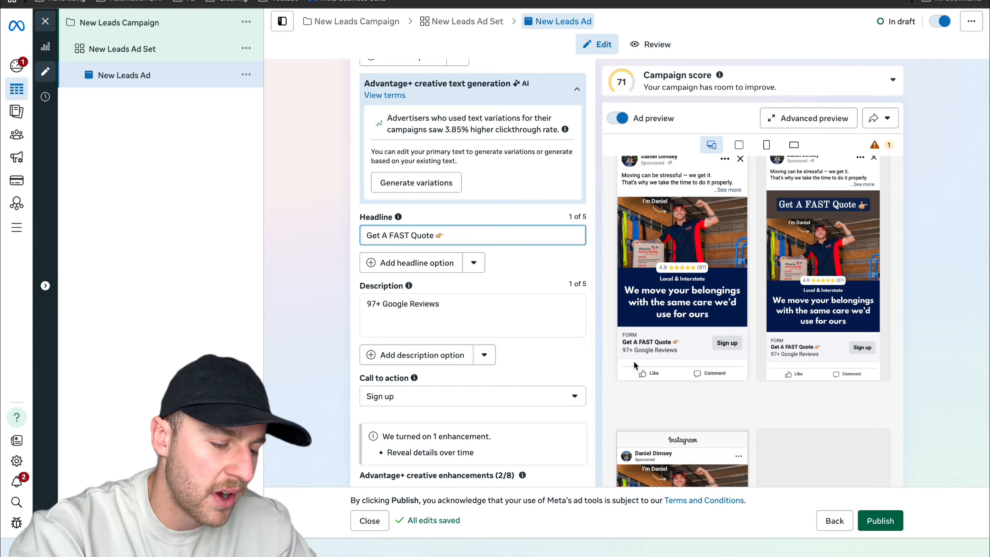
left_click(492, 403)
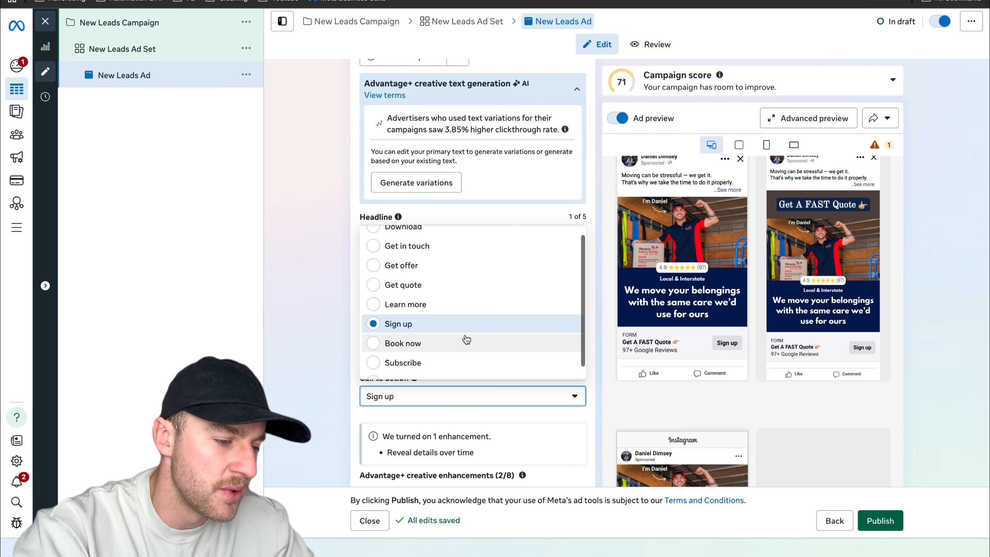
left_click(445, 294)
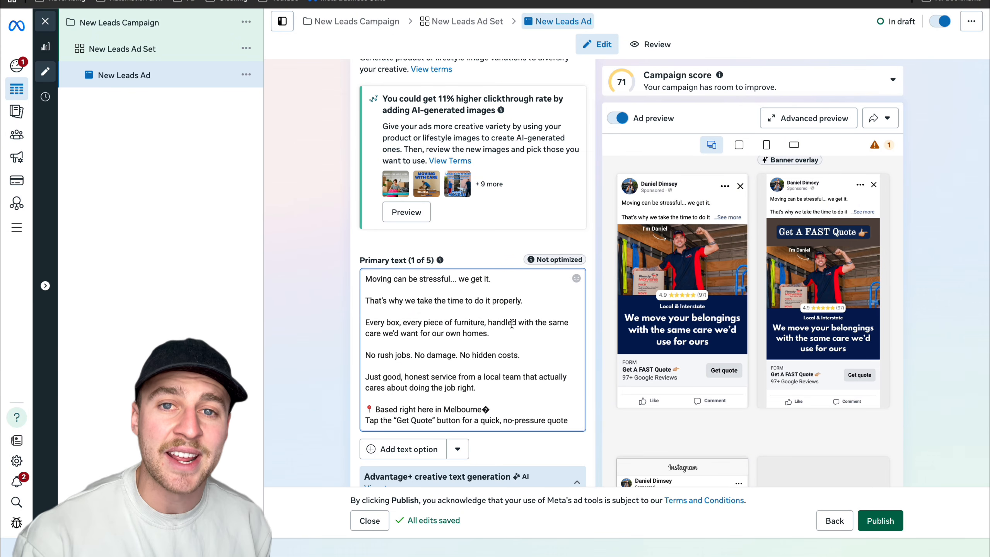
- Create a new instant form for the ad, keep the More volume type, set sharing to Open, and continue to the intro
scroll(511, 323, "down", 10)
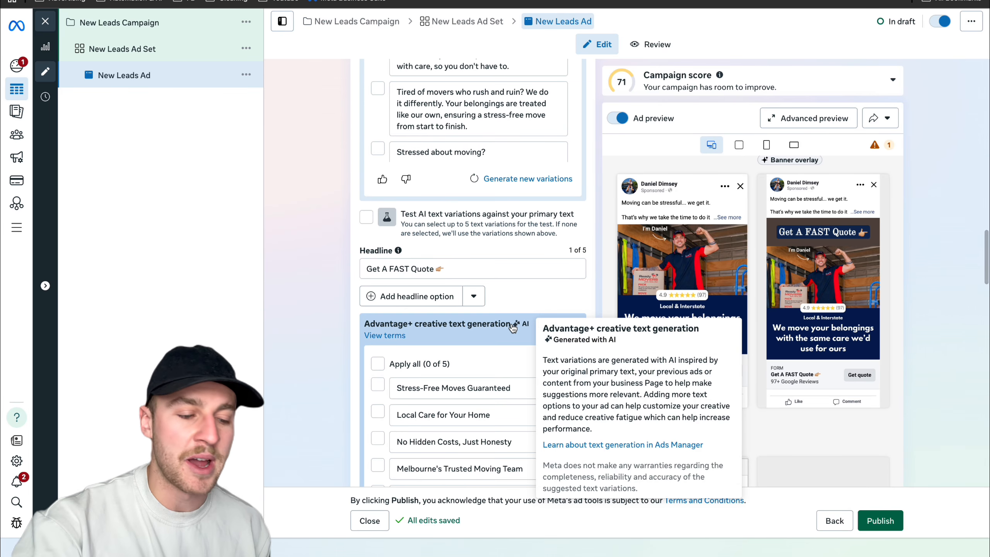
scroll(460, 342, "down", 8)
scroll(460, 343, "down", 5)
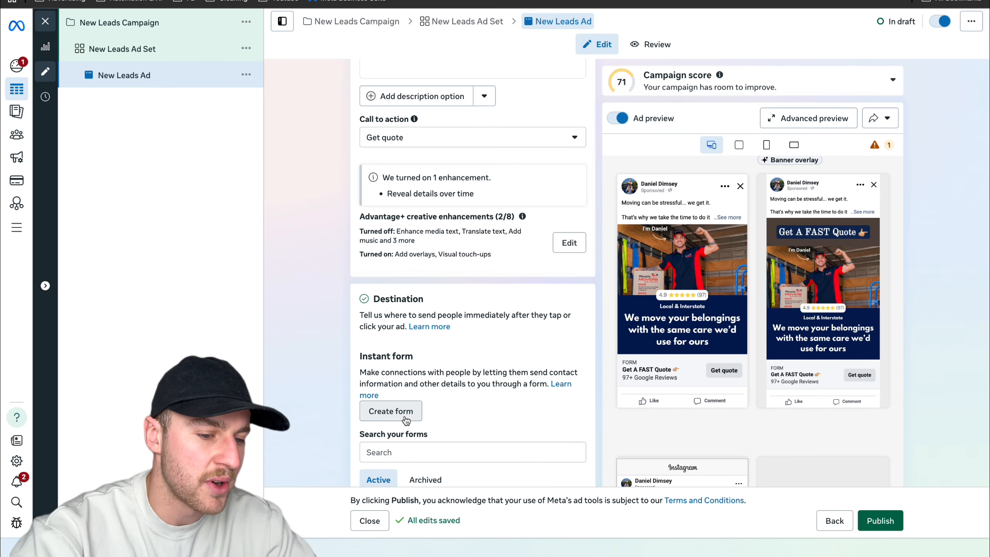
left_click(390, 411)
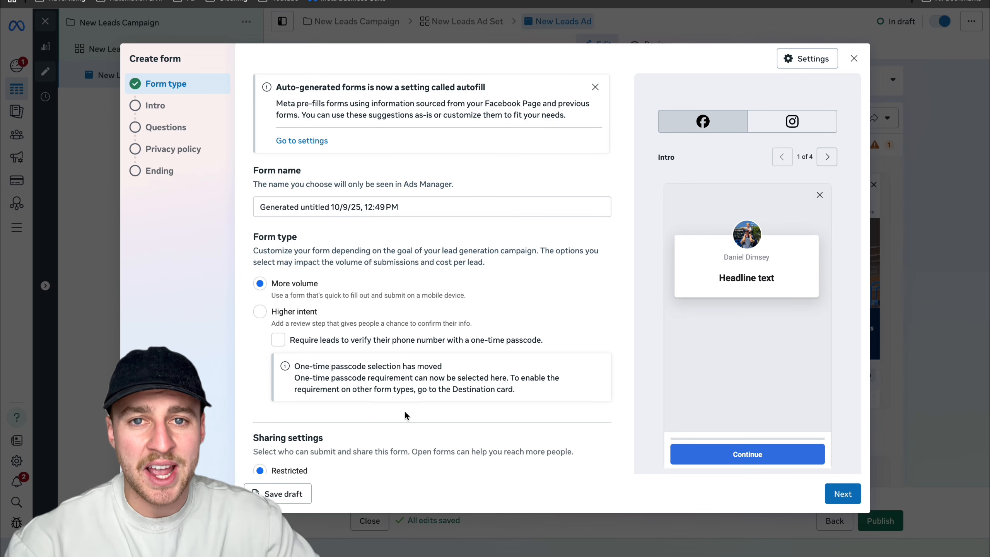
scroll(404, 410, "down", 1)
left_click_drag(319, 239, 271, 239)
scroll(291, 283, "down", 2)
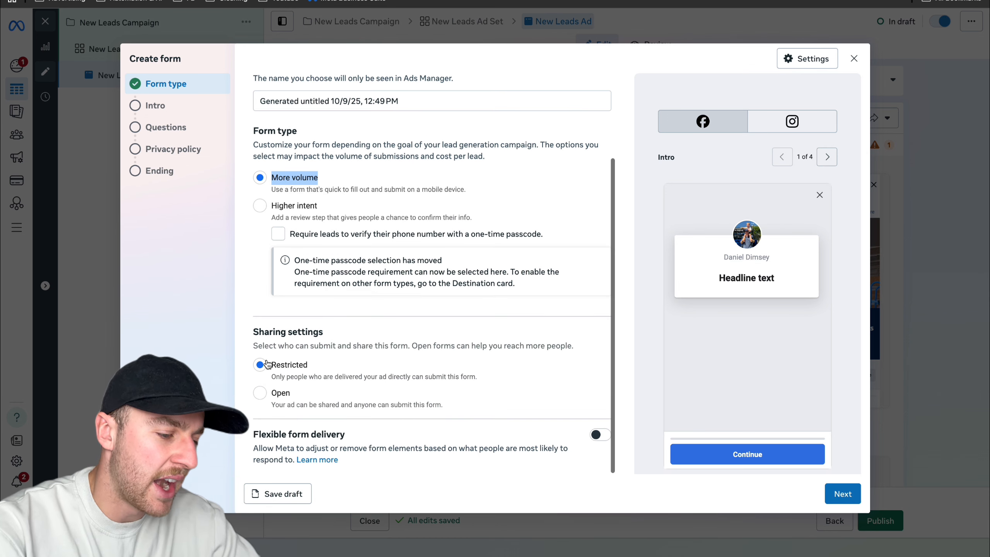
left_click(259, 393)
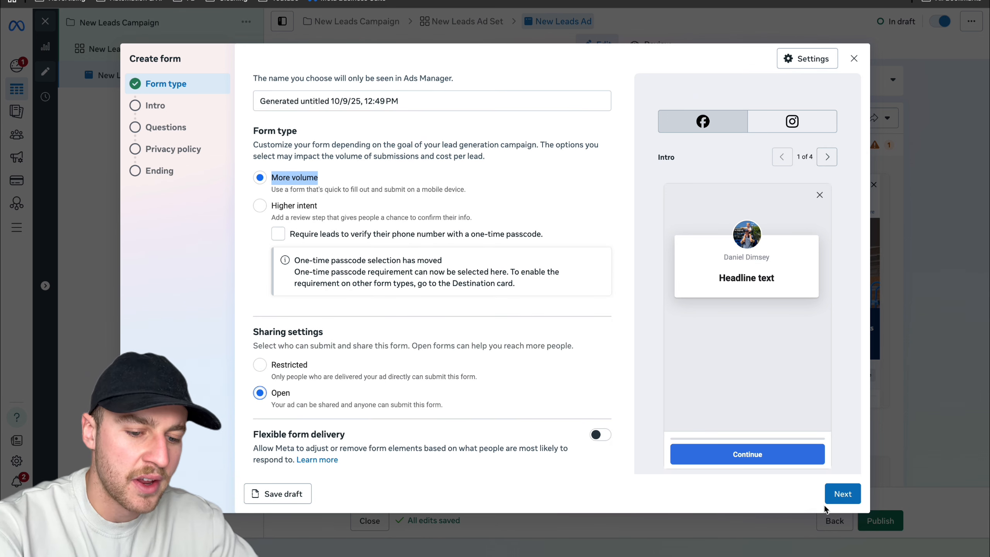
left_click(842, 494)
- Turn off the form's intro greeting, go to the Questions section, and look at the available question types without adding one
scroll(536, 247, "up", 3)
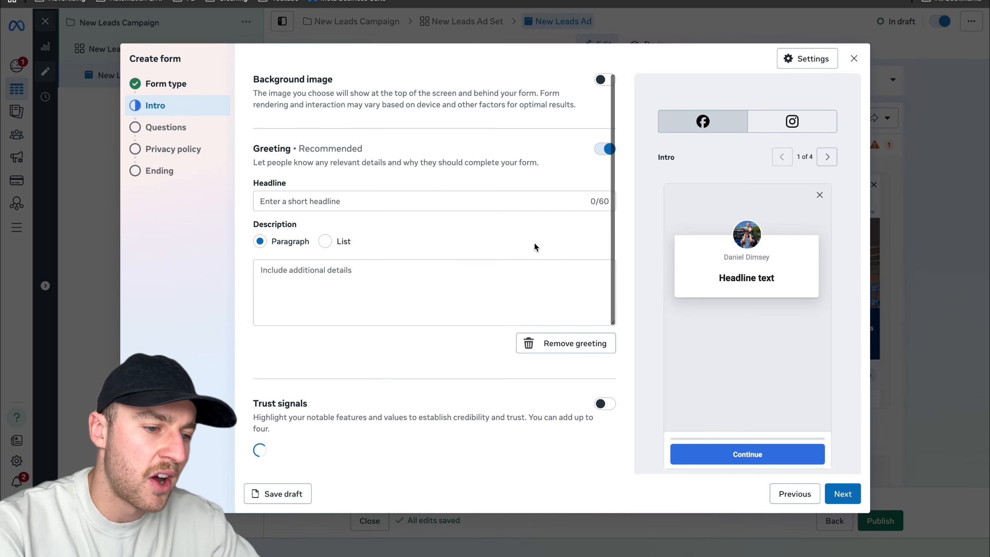
left_click(604, 150)
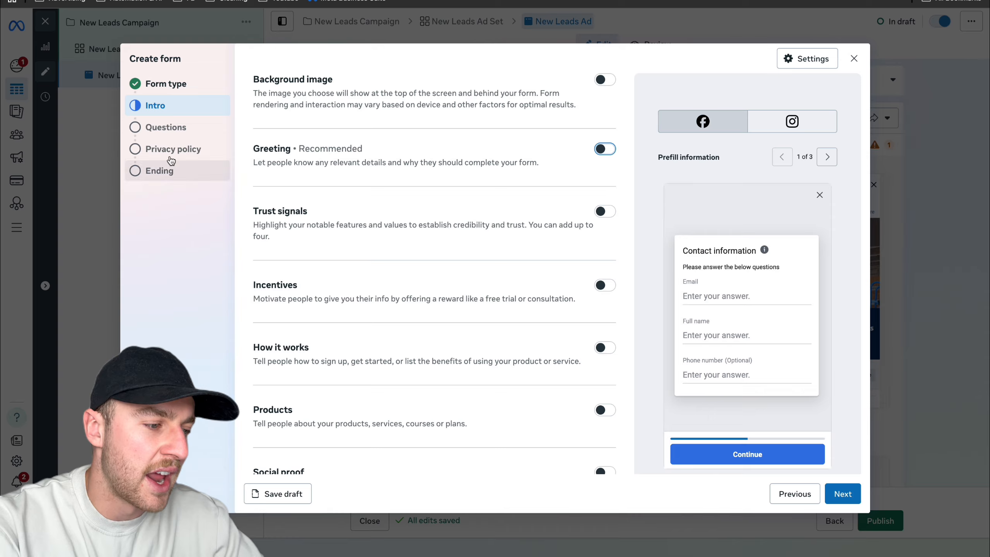
left_click(179, 134)
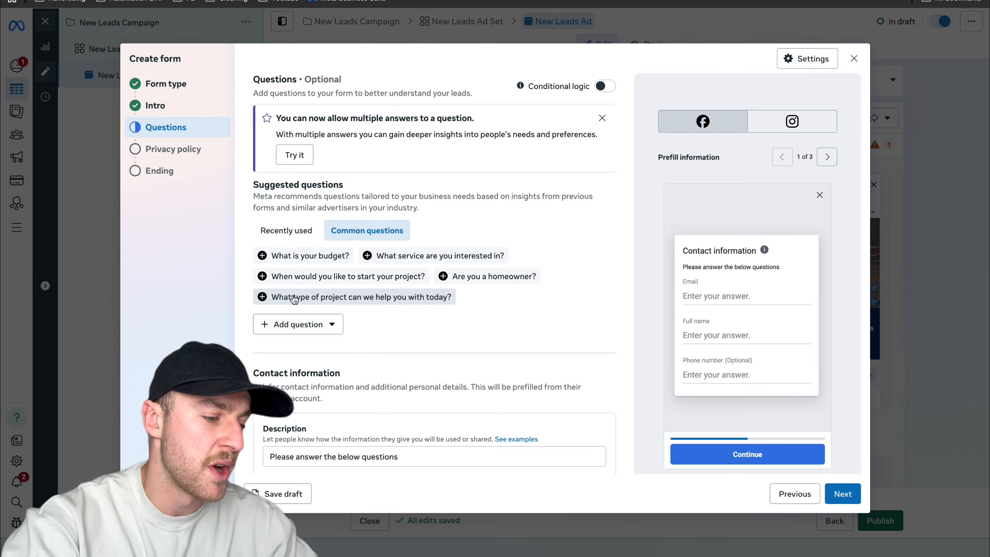
left_click(296, 324)
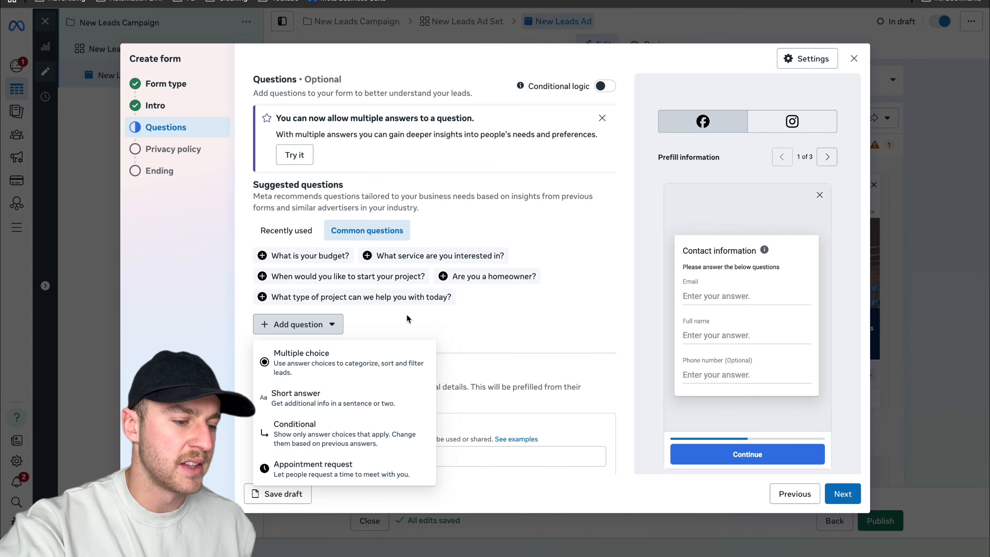
left_click(510, 331)
- Add a Street address contact field to the form's contact information
scroll(510, 330, "down", 3)
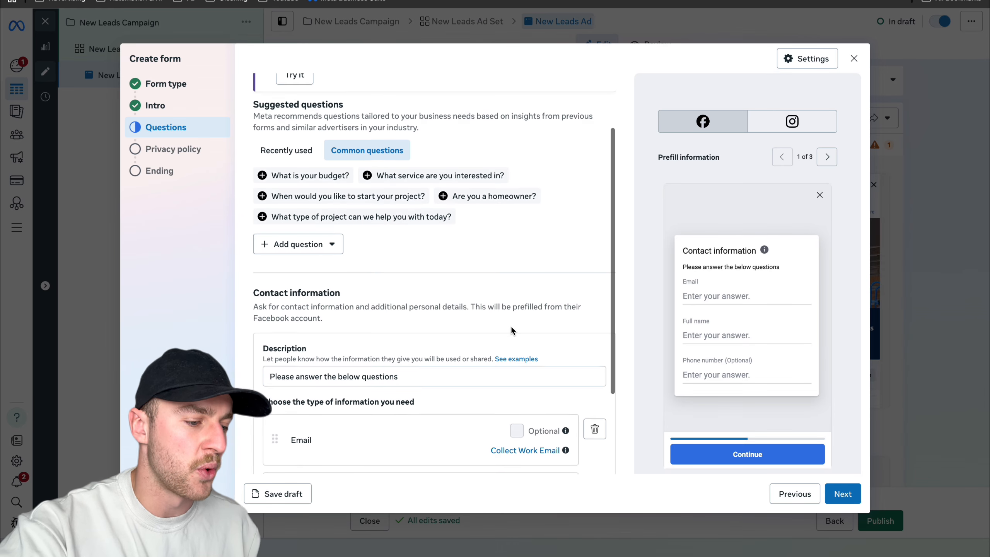
scroll(510, 331, "down", 2)
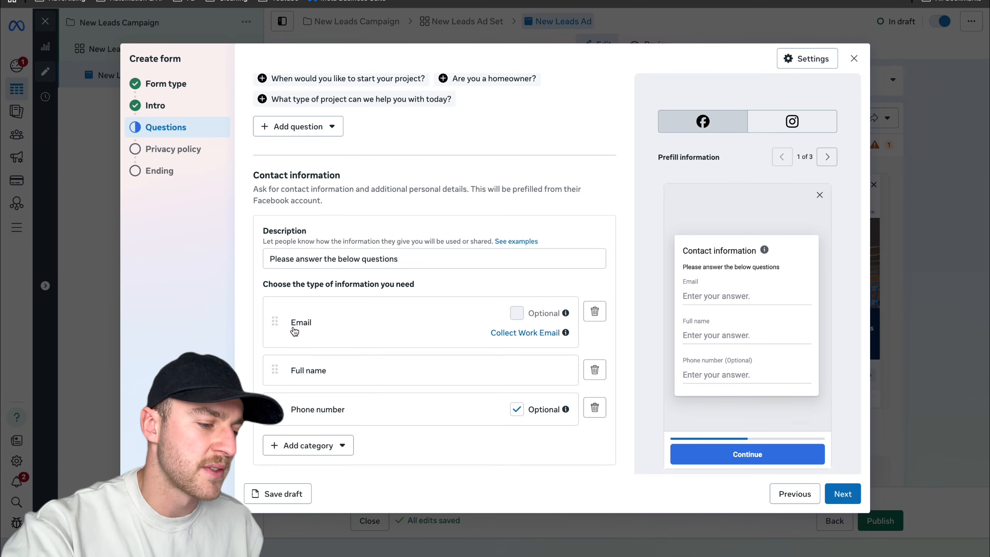
left_click(291, 446)
mouse_move(321, 362)
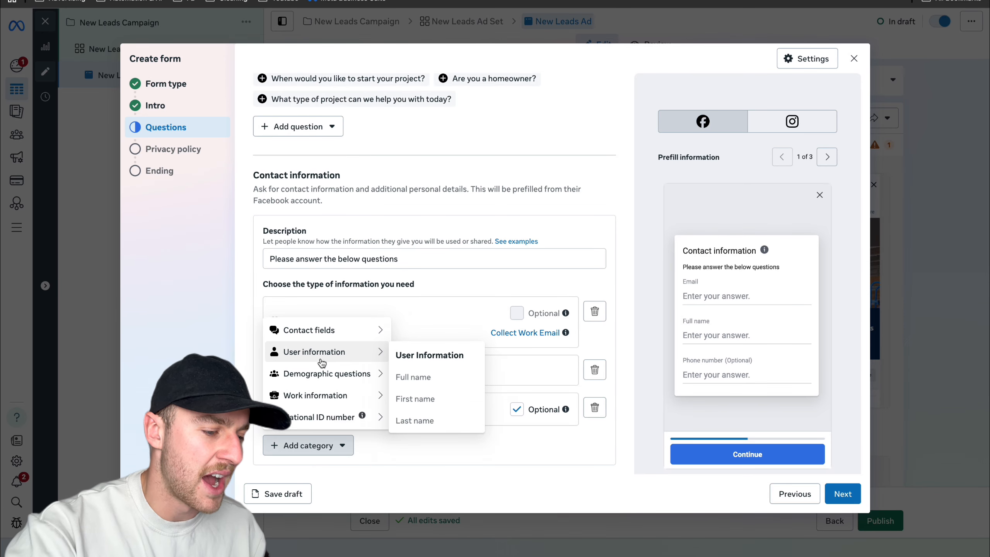
mouse_move(340, 330)
mouse_move(380, 330)
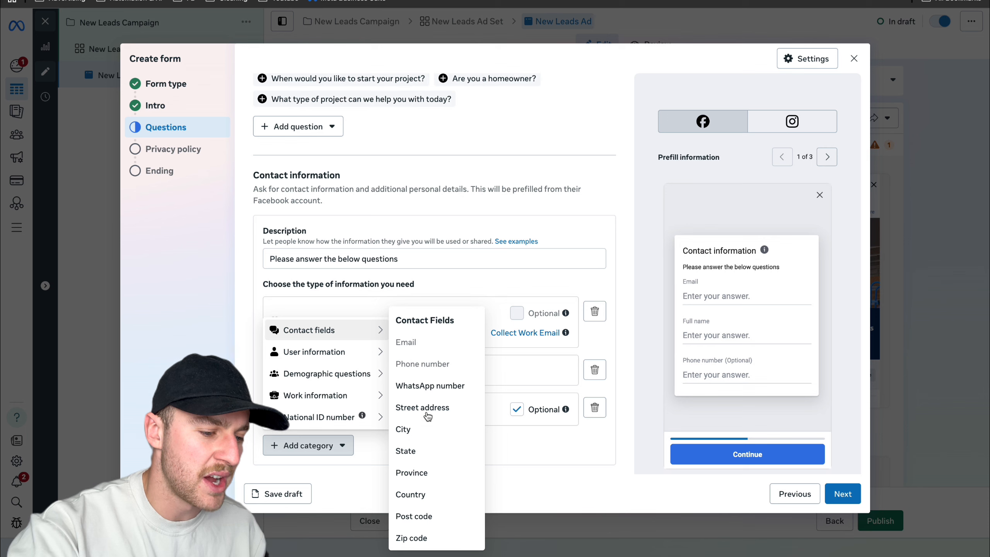
left_click(413, 405)
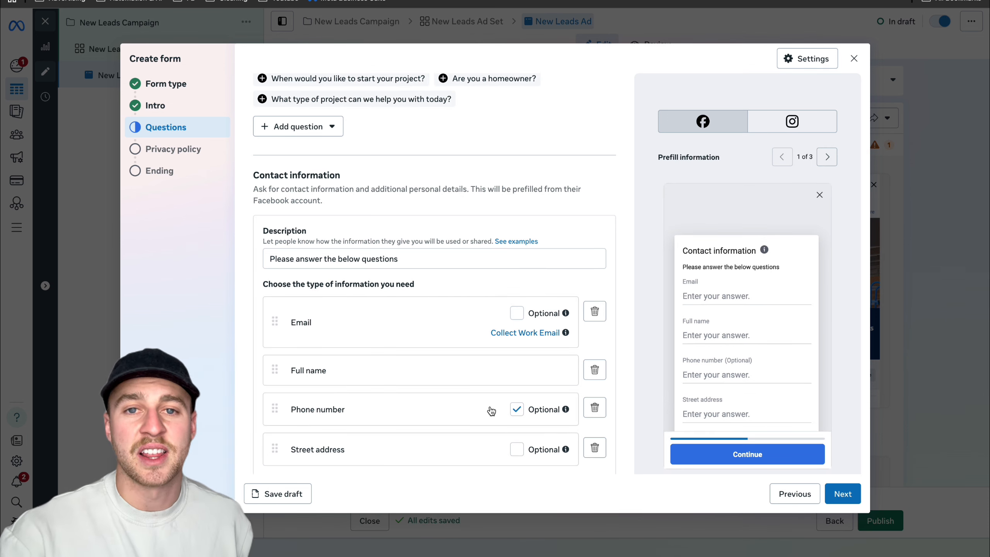
scroll(491, 410, "down", 2)
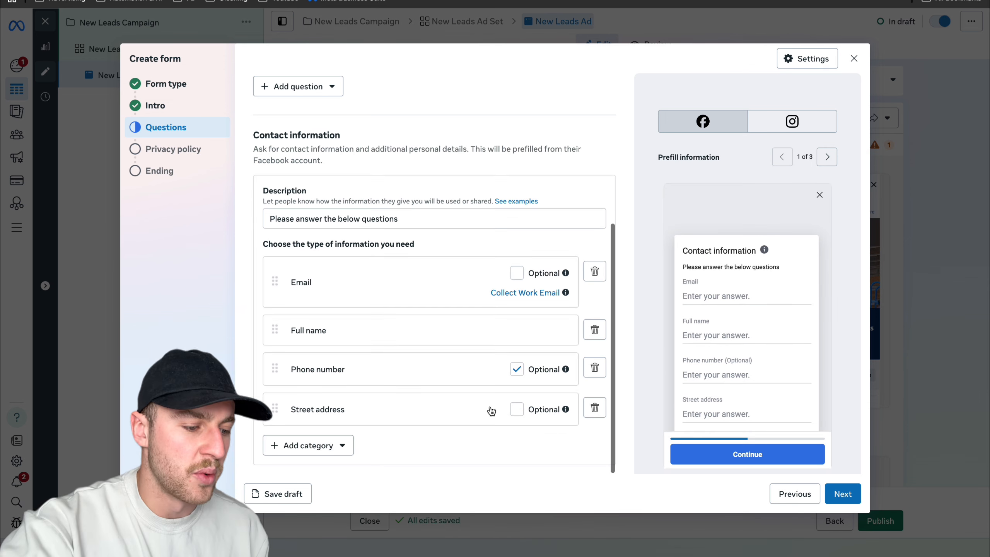
- Continue to the form's privacy policy section, check the policy link, and proceed to the ending section
left_click(842, 493)
left_click_drag(398, 151, 456, 151)
left_click(456, 151)
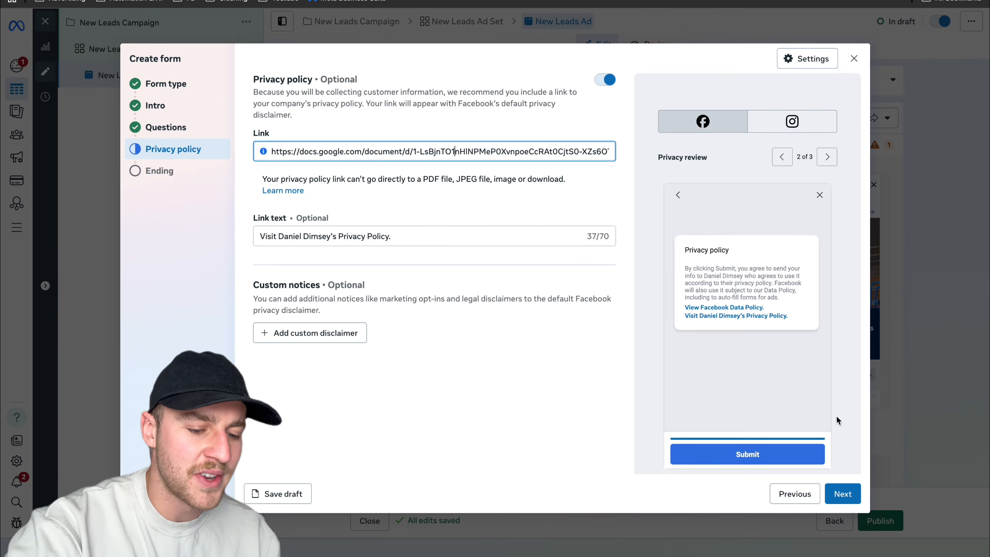
left_click(842, 494)
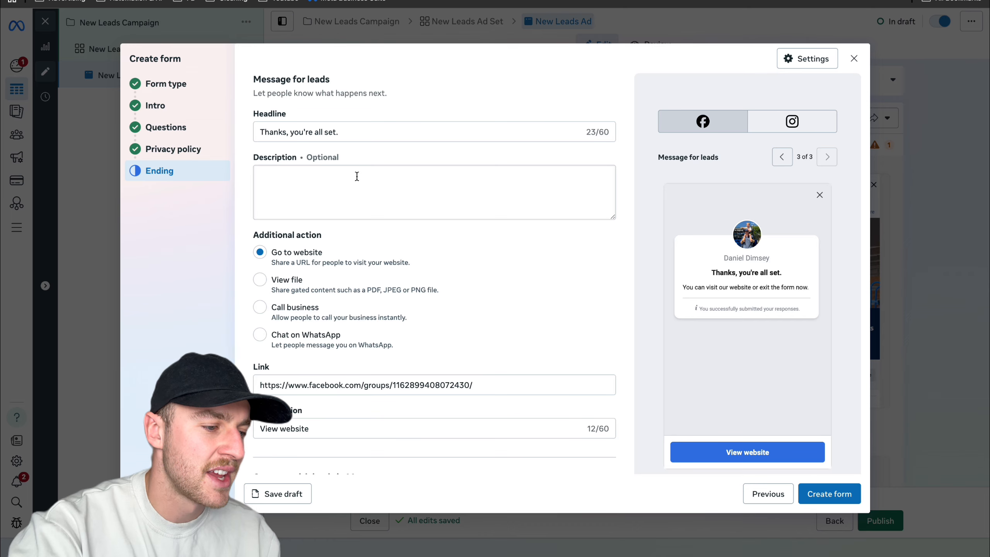
left_click_drag(382, 137, 260, 132)
left_click(351, 188)
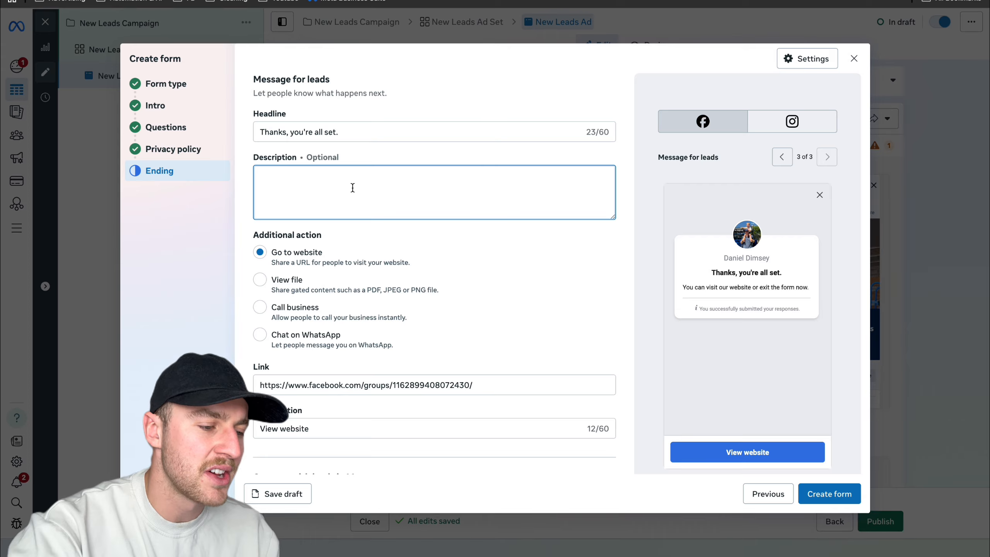
left_click(369, 139)
triple_click(369, 139)
left_click(294, 171)
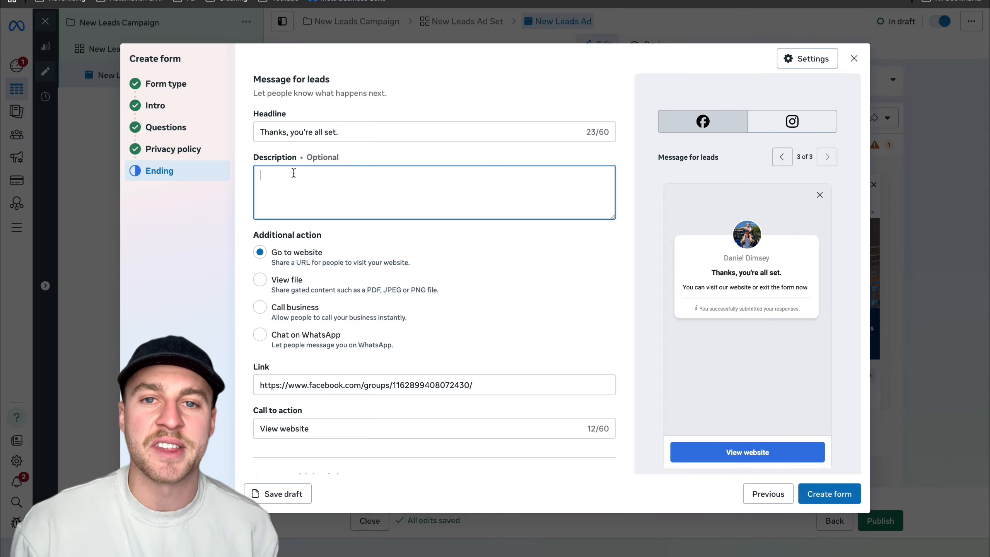
- Set the additional action in the form's ending message to Call business
scroll(296, 188, "down", 1)
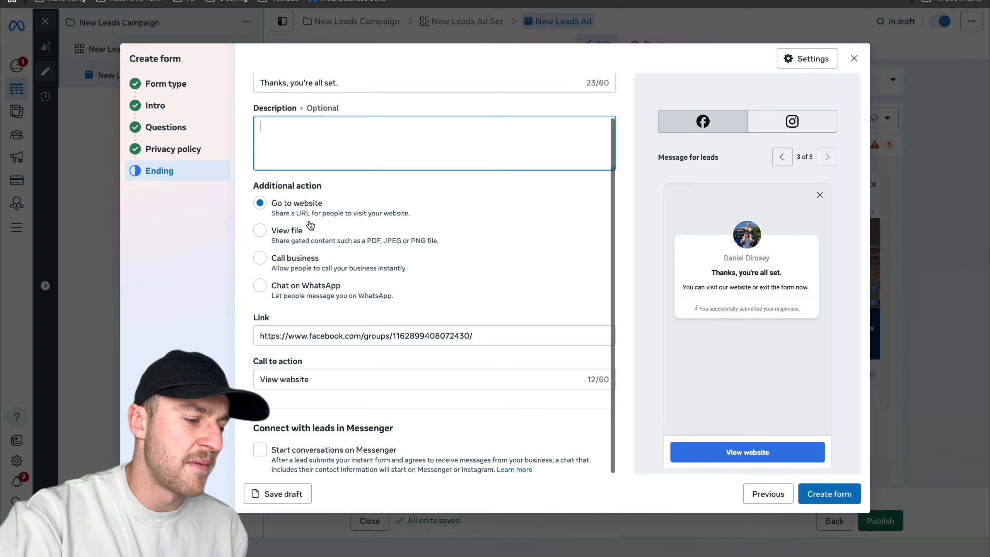
left_click(297, 260)
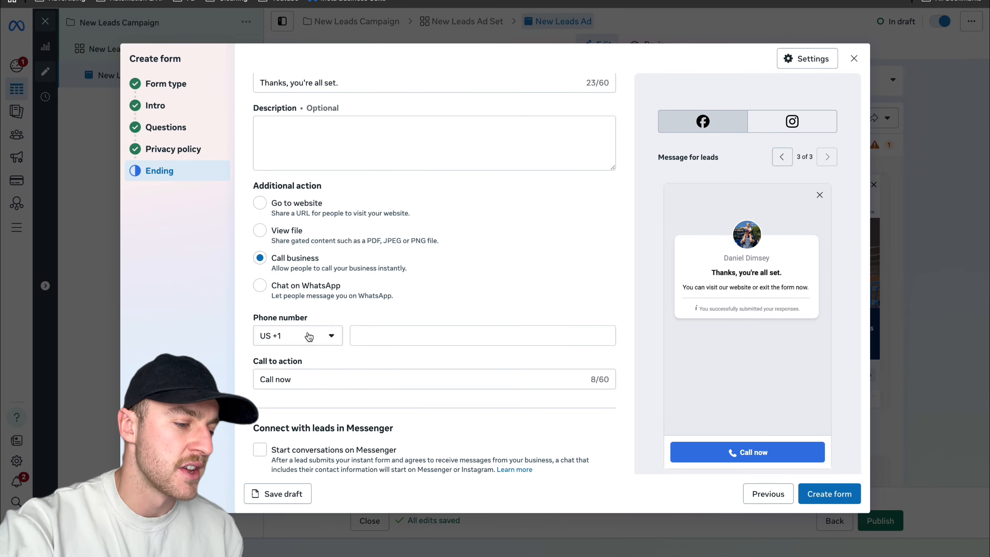
left_click(325, 335)
left_click(734, 432)
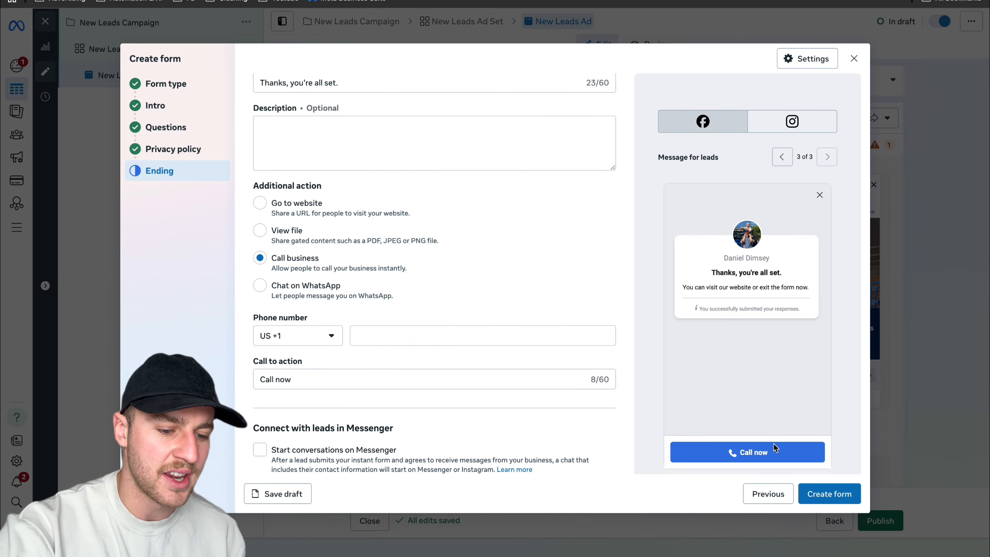